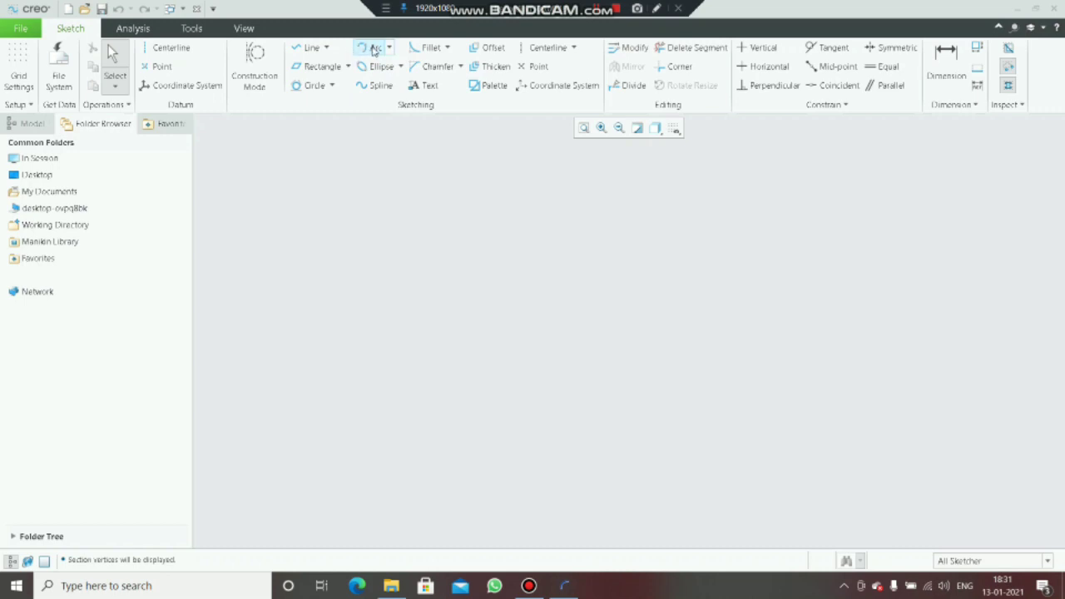
Open the Arc dropdown in the Sketching group to list the arc-drawing methods.
{"action": "left_click", "coordinate": [390, 48]}
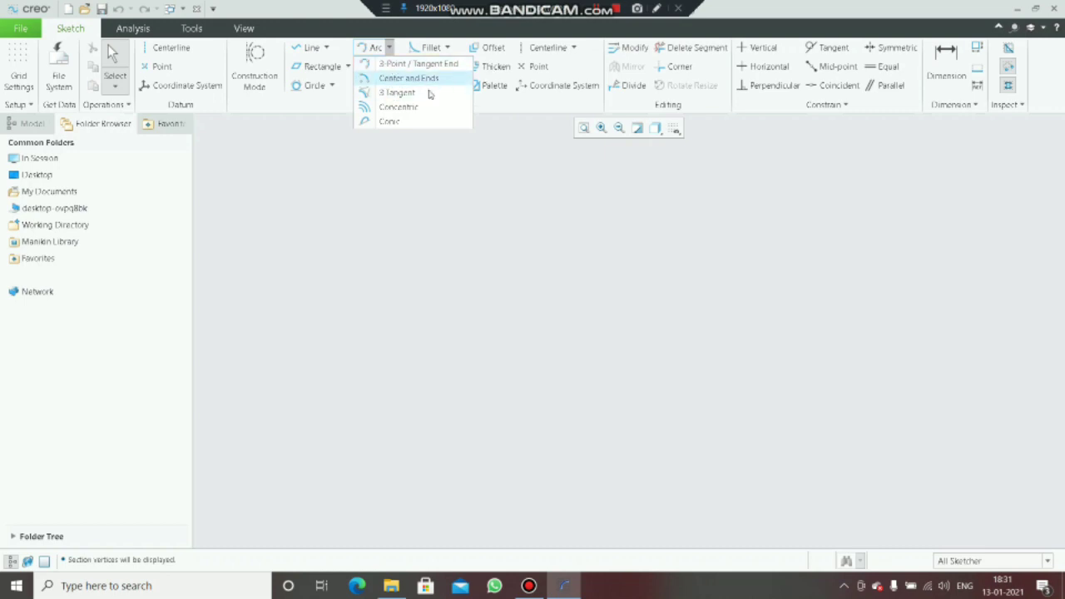
Draw a three-point arc on the empty sketch canvas.
{"action": "left_click", "coordinate": [379, 65]}
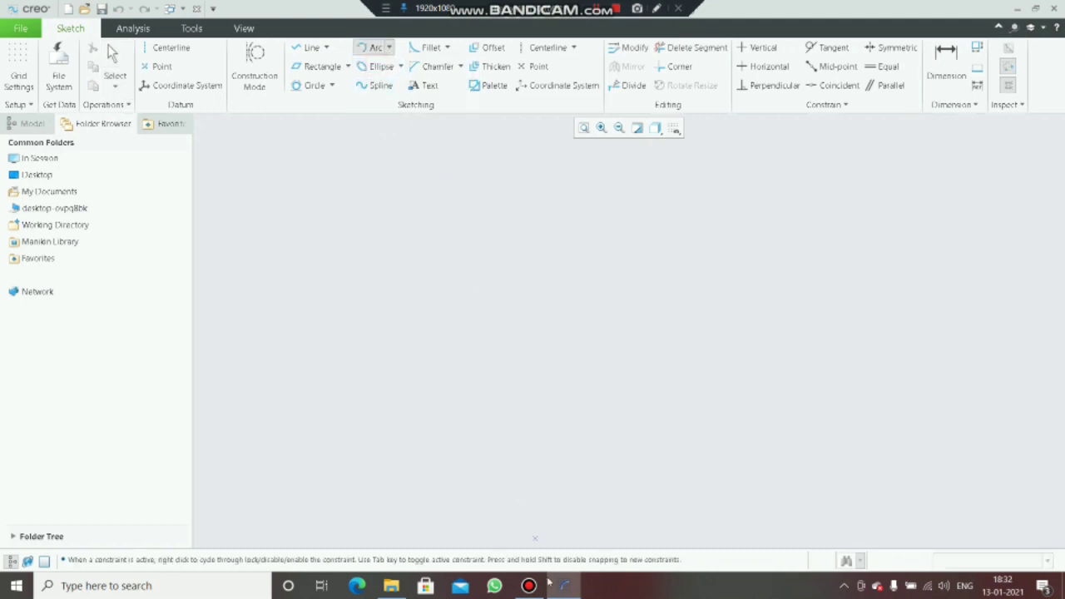
{"action": "middle_click", "coordinate": [421, 276]}
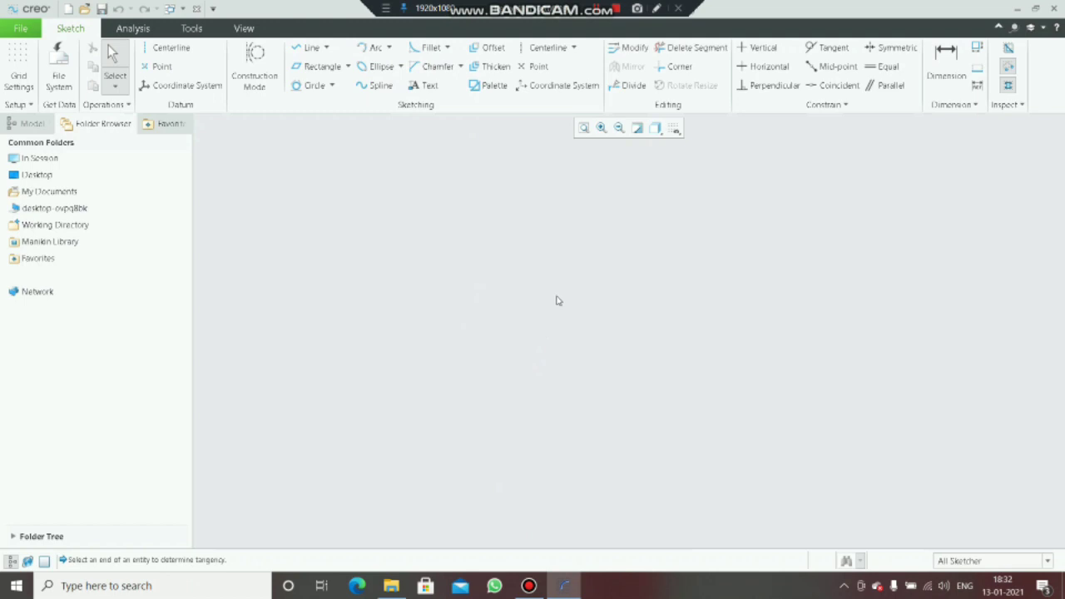
{"action": "left_click", "coordinate": [371, 48]}
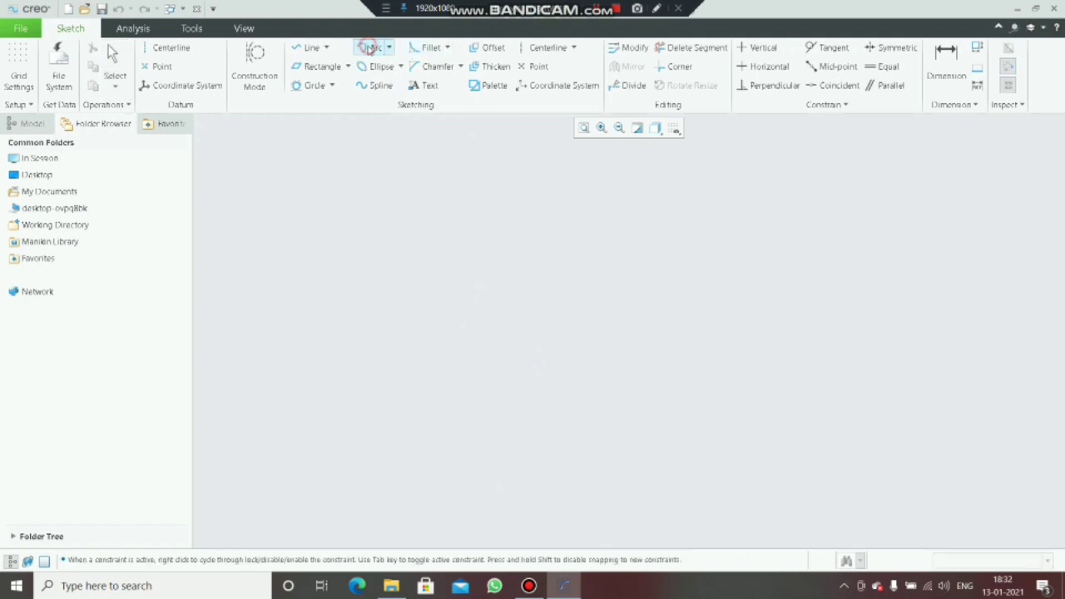
{"action": "left_click", "coordinate": [437, 296]}
{"action": "left_click", "coordinate": [548, 369]}
{"action": "left_click", "coordinate": [463, 382]}
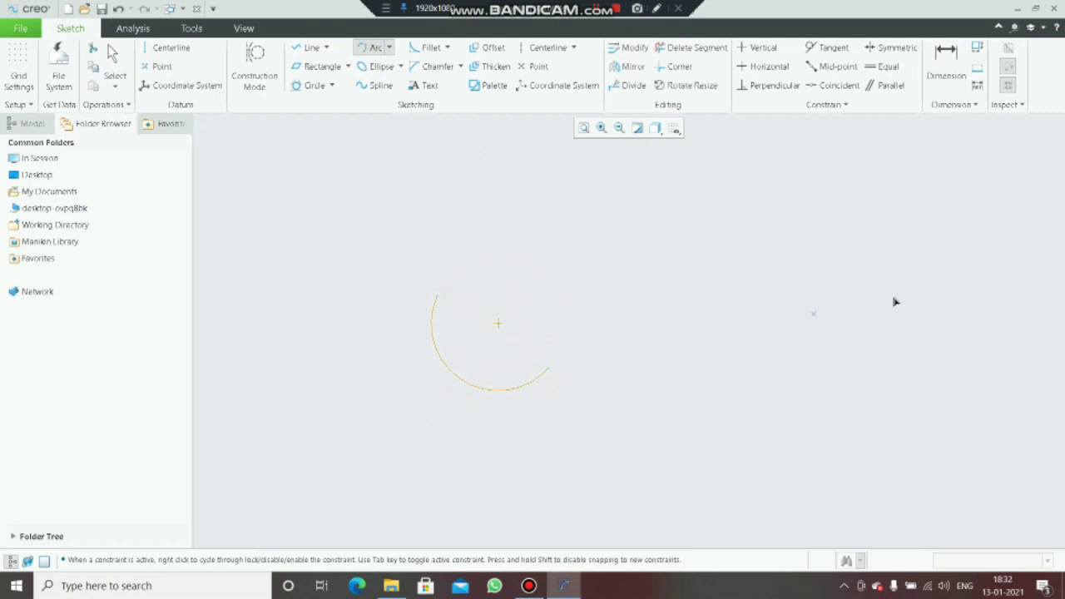
{"action": "middle_click", "coordinate": [536, 268]}
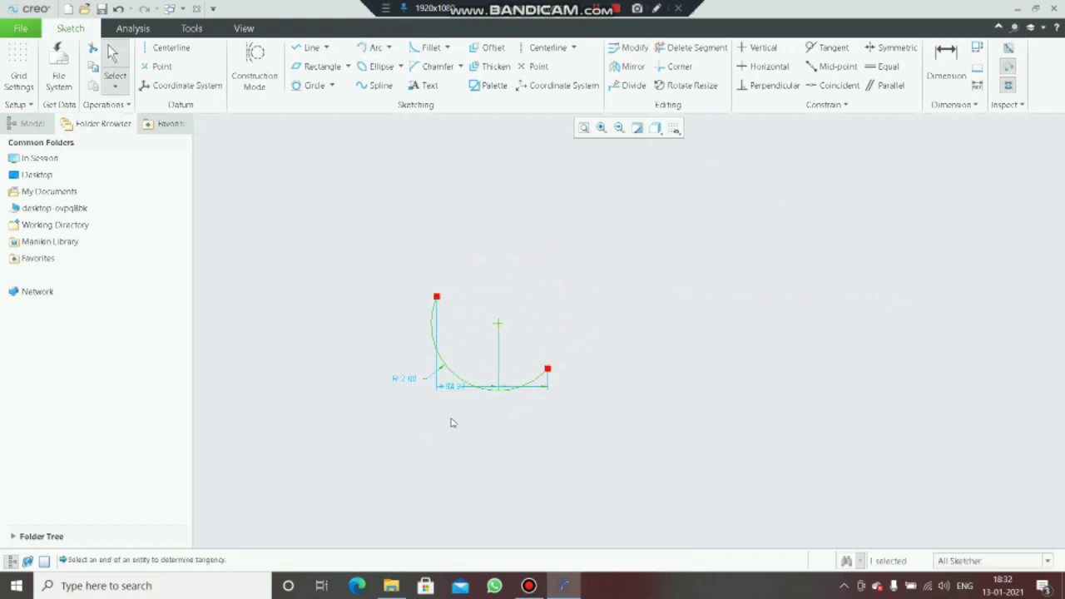
Change the arc's radius dimension to 3.00.
{"action": "double_click", "coordinate": [407, 381]}
{"action": "type", "text": "3"}
{"action": "key", "text": "Return"}
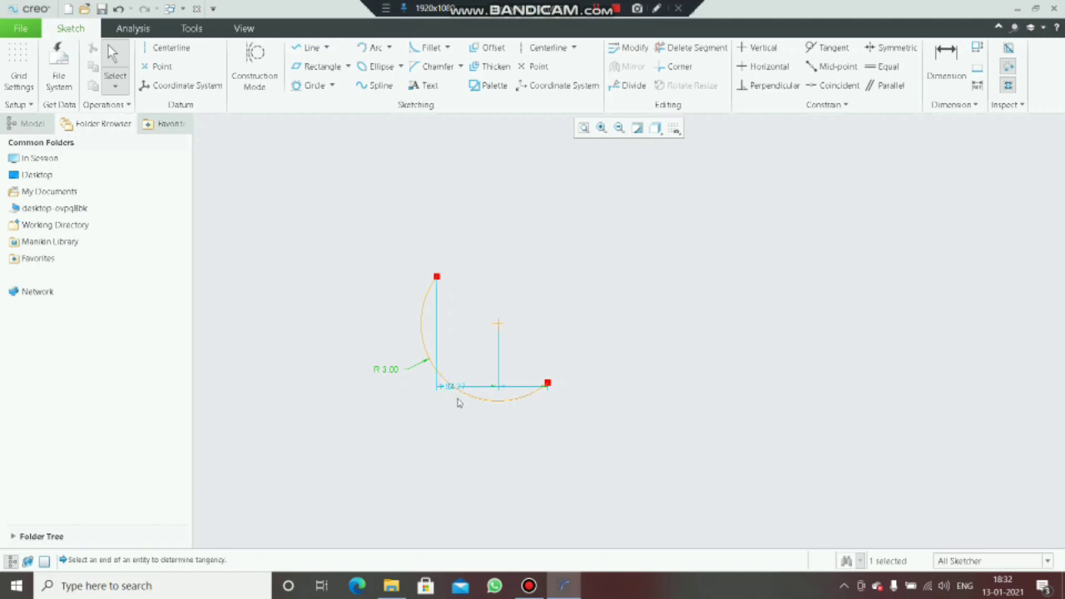
{"action": "scroll", "coordinate": [456, 393], "scroll_direction": "up", "scroll_amount": 5}
{"action": "scroll", "coordinate": [464, 375], "scroll_direction": "down", "scroll_amount": 3}
{"action": "scroll", "coordinate": [459, 373], "scroll_direction": "down", "scroll_amount": 2}
{"action": "scroll", "coordinate": [542, 332], "scroll_direction": "down", "scroll_amount": 1}
{"action": "scroll", "coordinate": [542, 334], "scroll_direction": "up", "scroll_amount": 1}
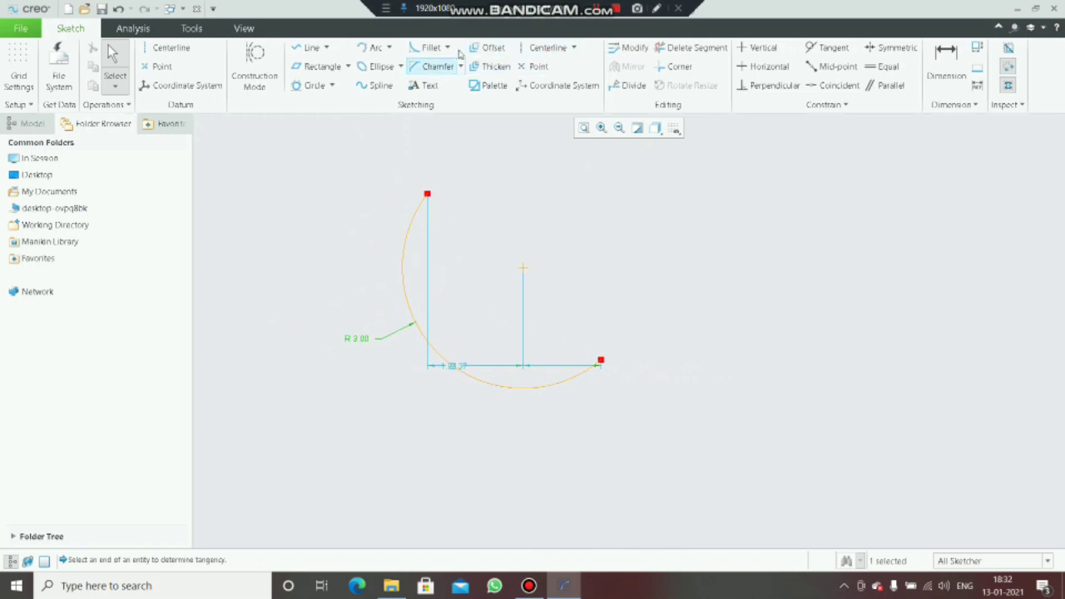
Add a centre-and-ends arc on the existing arc's centre and ends, closing a full circle.
{"action": "left_click", "coordinate": [388, 47]}
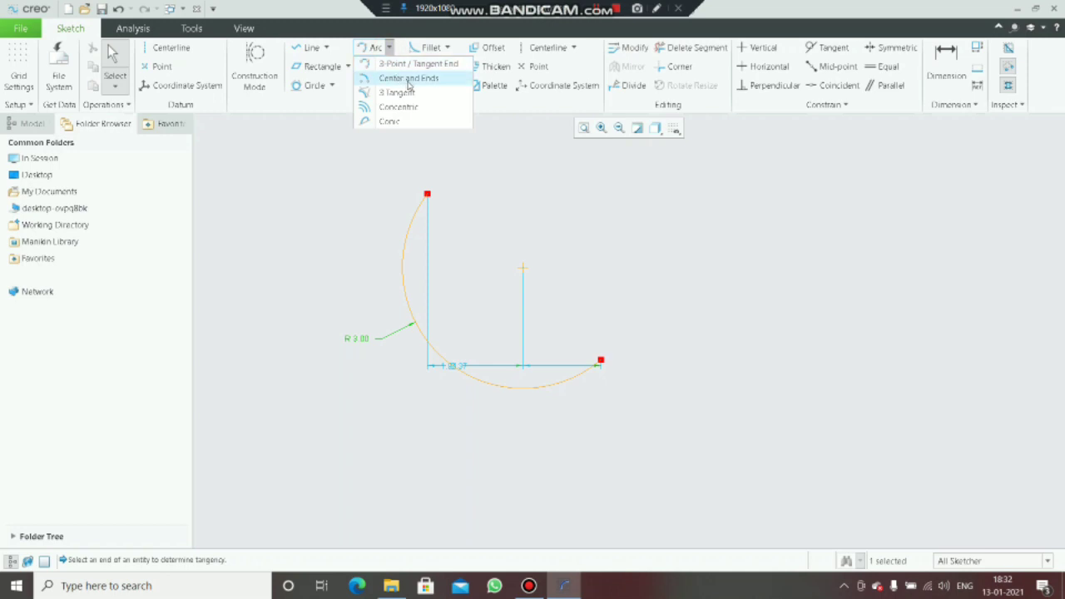
{"action": "left_click", "coordinate": [408, 81]}
{"action": "left_click", "coordinate": [524, 268]}
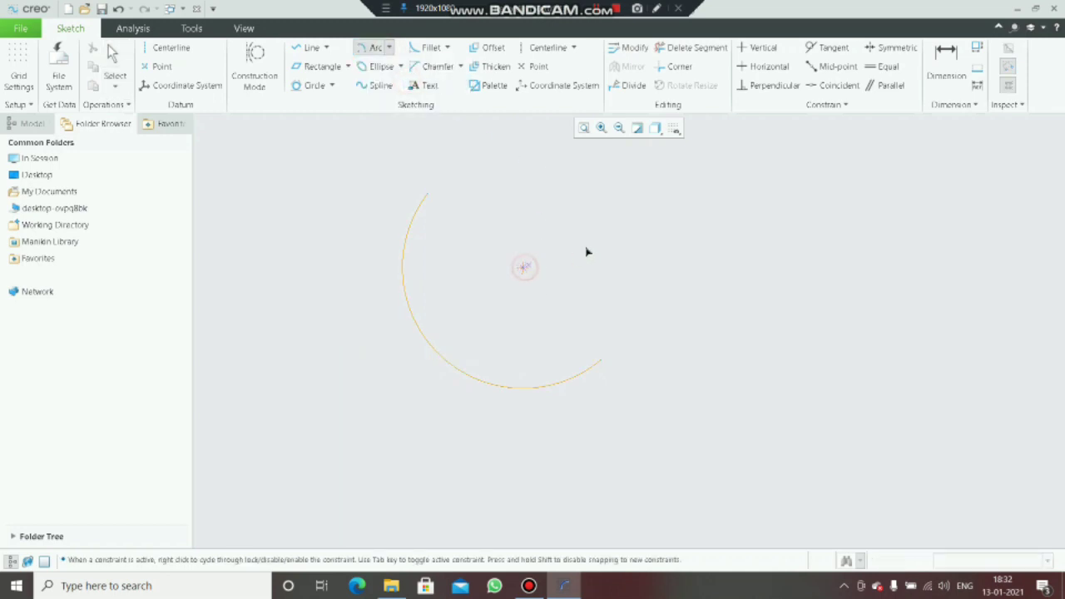
{"action": "left_click", "coordinate": [432, 197]}
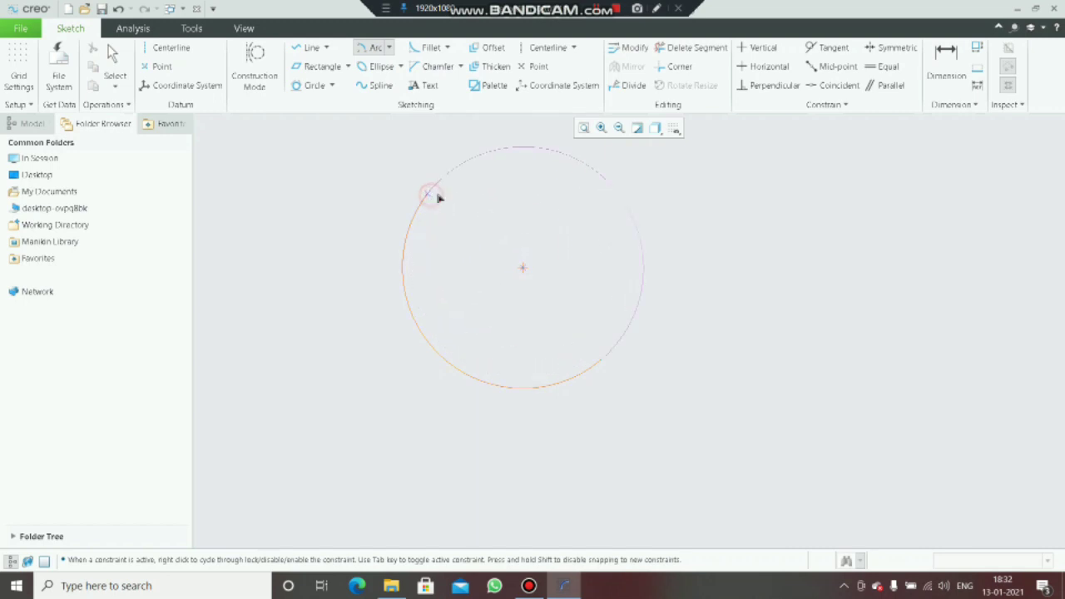
{"action": "left_click", "coordinate": [600, 360]}
{"action": "middle_click", "coordinate": [929, 351]}
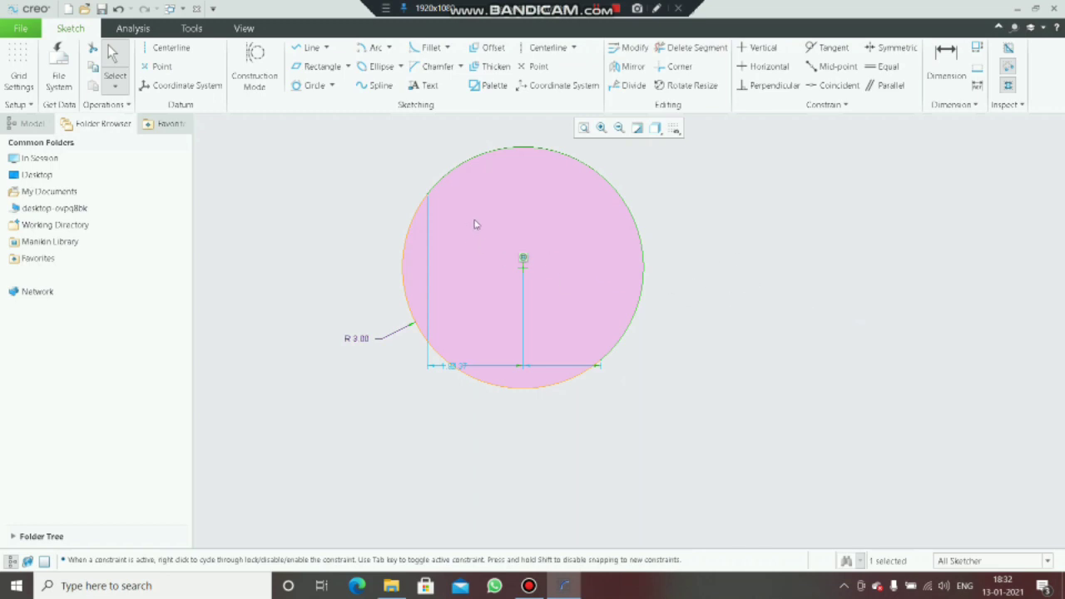
Box-select the whole circle sketch and delete it.
{"action": "left_click", "coordinate": [389, 48]}
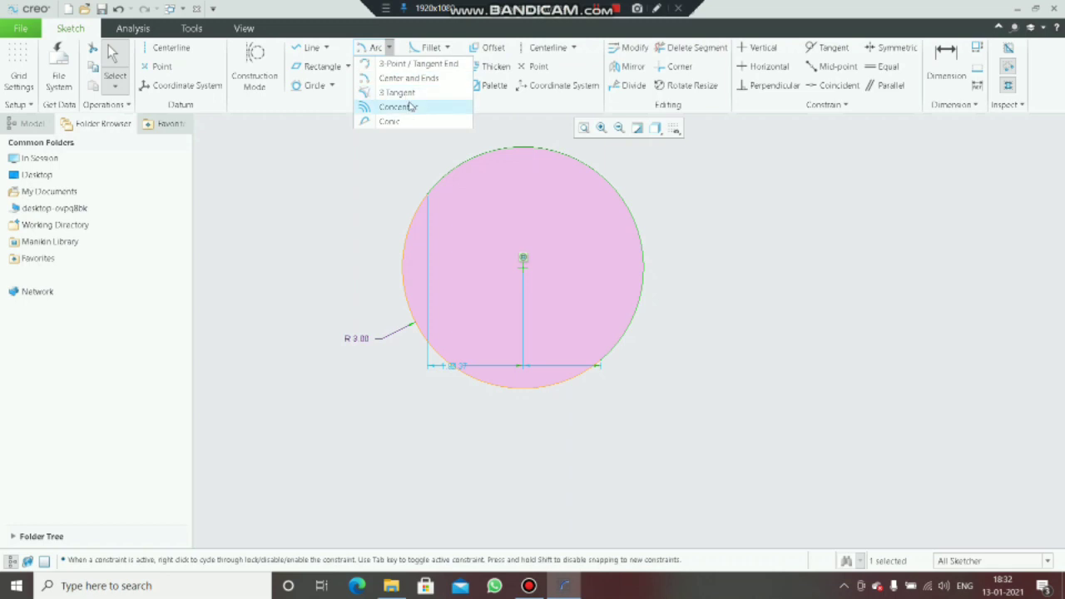
{"action": "left_click", "coordinate": [390, 48]}
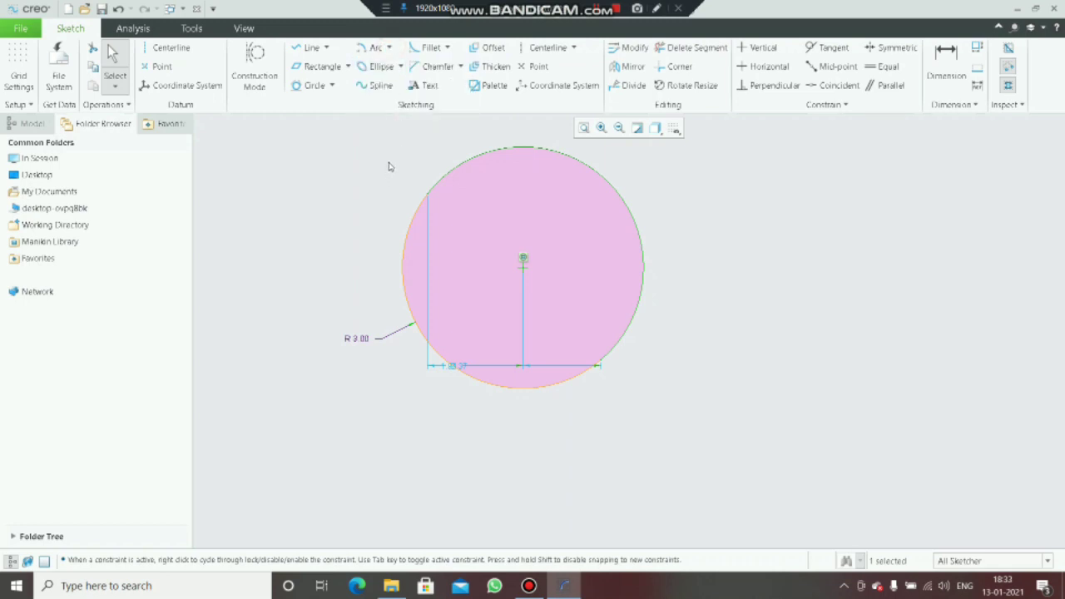
{"action": "mouse_move", "coordinate": [366, 125]}
{"action": "left_mouse_down"}
{"action": "mouse_move", "coordinate": [394, 141]}
{"action": "mouse_move", "coordinate": [669, 478]}
{"action": "left_mouse_up"}
{"action": "key", "text": "Delete"}
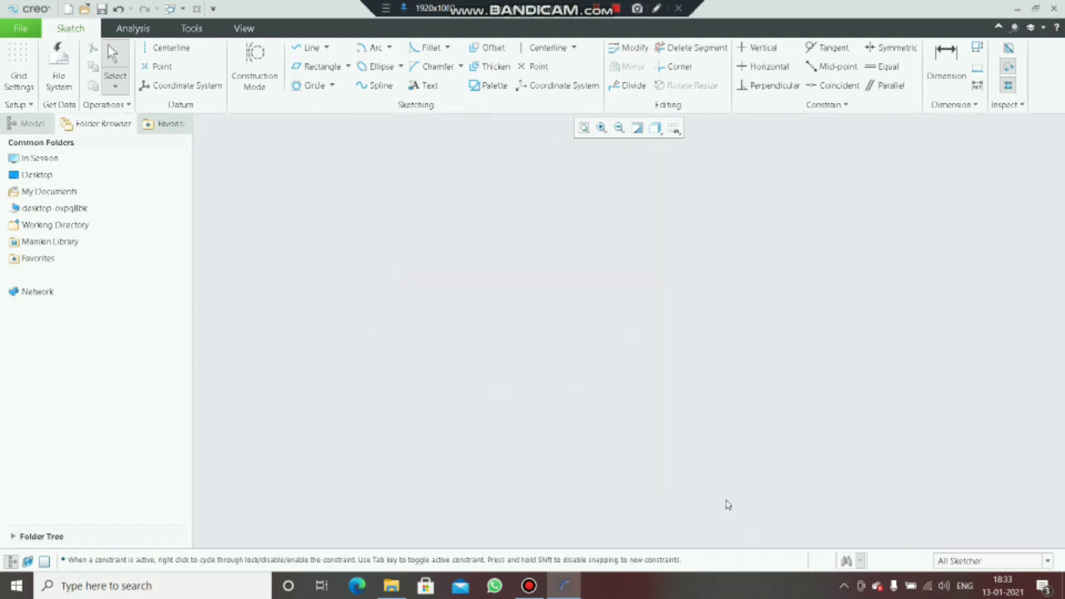
Draw the left slanted line with the Line tool, running from near the top to lower left.
{"action": "left_click", "coordinate": [388, 47]}
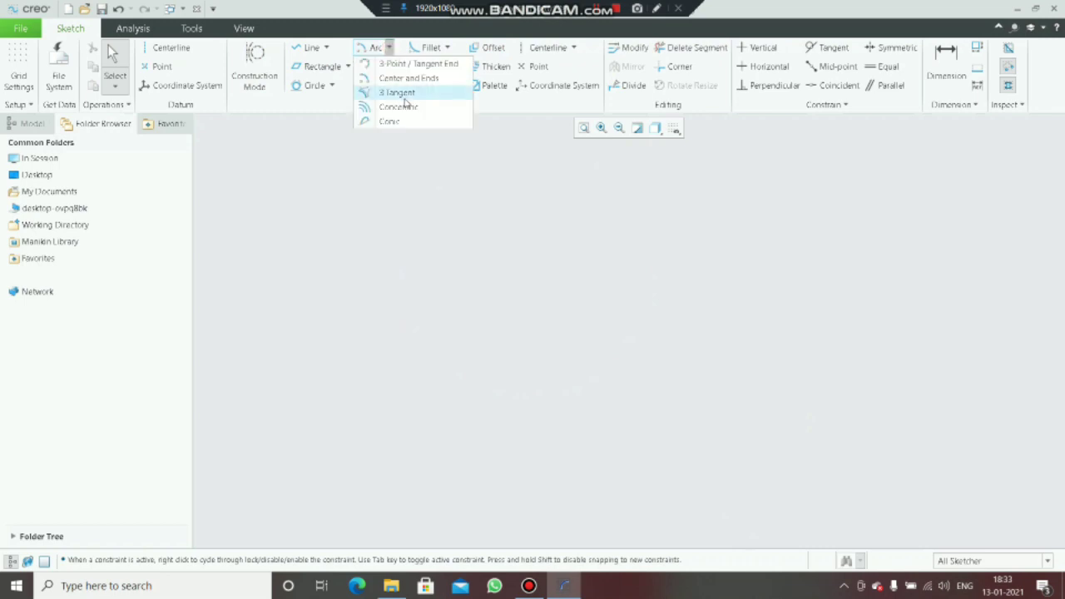
{"action": "left_click", "coordinate": [398, 92]}
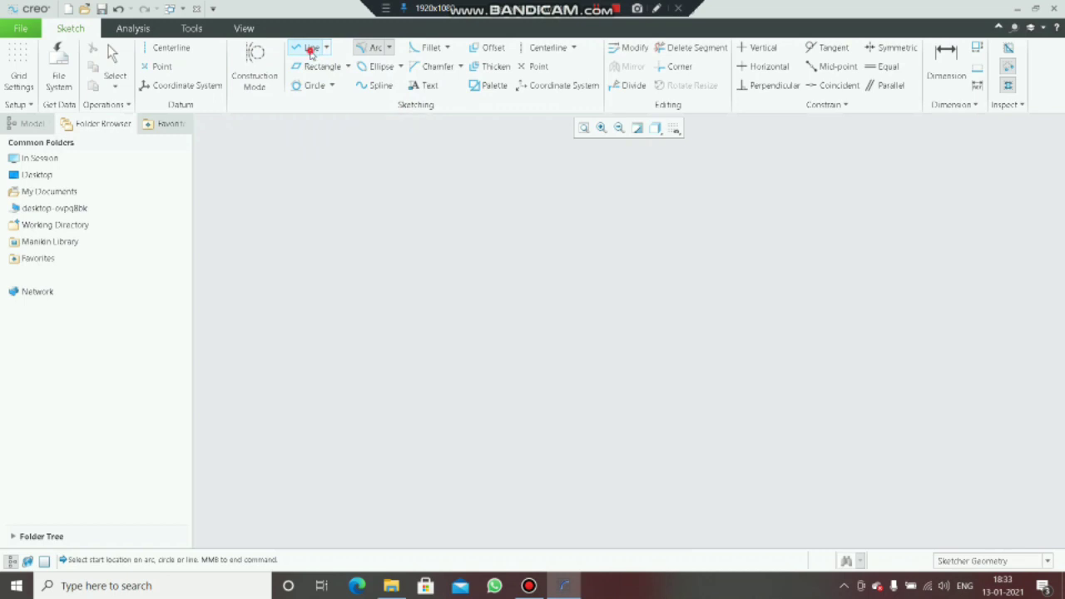
{"action": "left_click", "coordinate": [309, 47]}
{"action": "left_click", "coordinate": [510, 211]}
{"action": "left_click", "coordinate": [437, 342]}
{"action": "middle_click", "coordinate": [473, 330]}
Draw the right slanted line and a horizontal line crossing both slanted lines.
{"action": "left_click", "coordinate": [557, 216]}
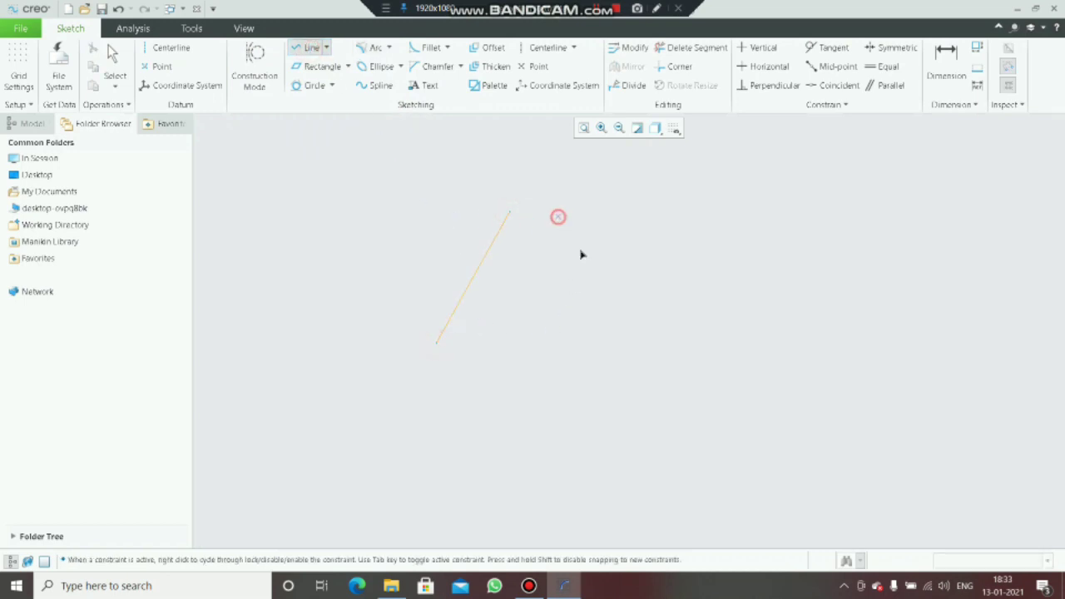
{"action": "left_click", "coordinate": [634, 362]}
{"action": "middle_click", "coordinate": [497, 309]}
{"action": "left_click", "coordinate": [408, 311]}
{"action": "left_click", "coordinate": [739, 311]}
{"action": "middle_click", "coordinate": [497, 269]}
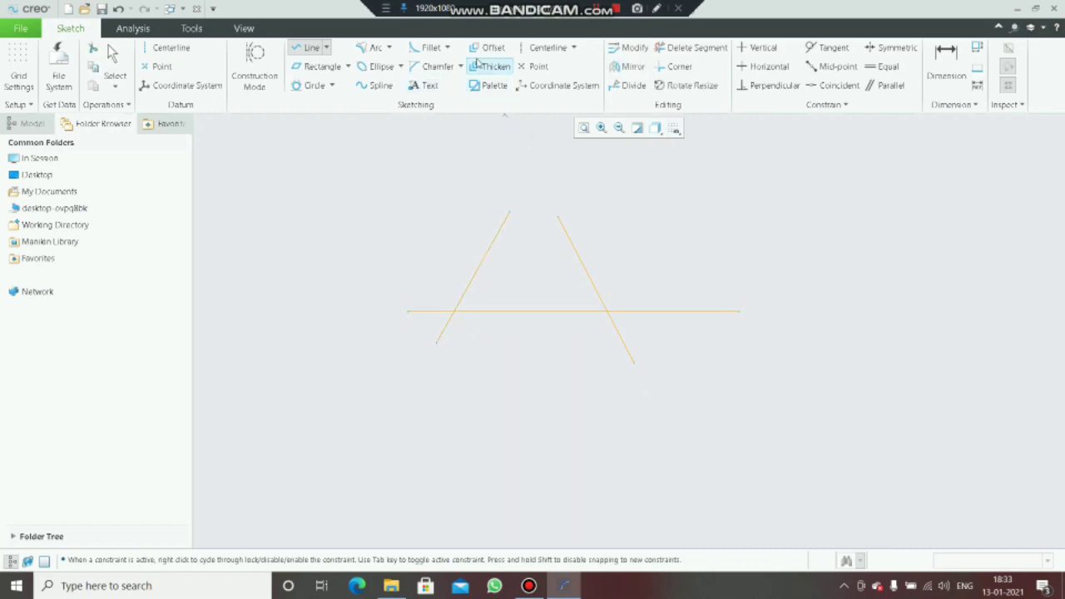
Fit an R 1.14 three-tangent arc to the left slanted, horizontal and right slanted lines.
{"action": "left_click", "coordinate": [434, 50]}
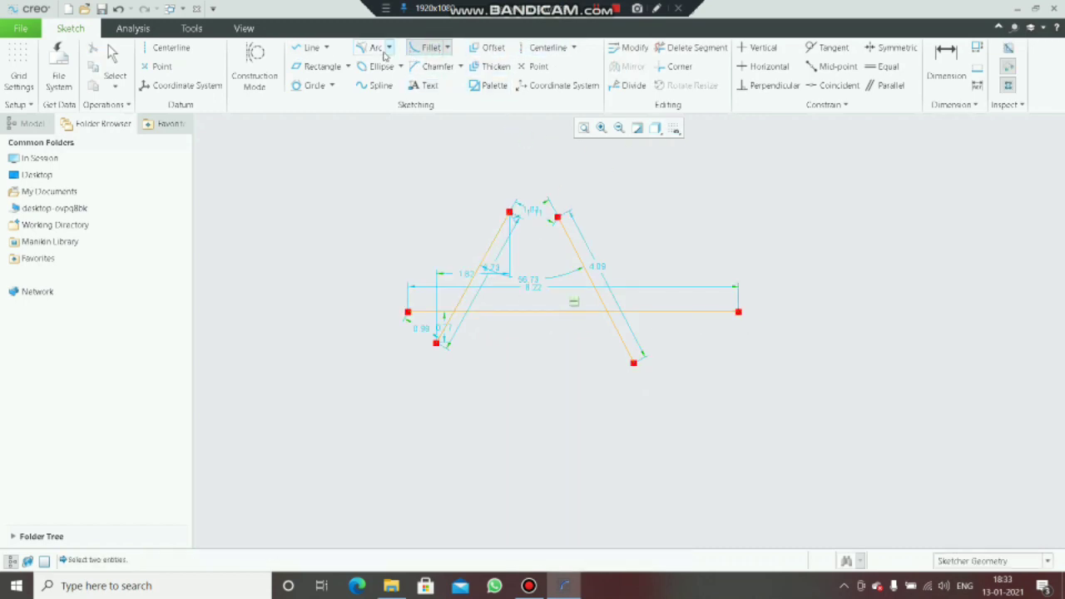
{"action": "left_click", "coordinate": [371, 47]}
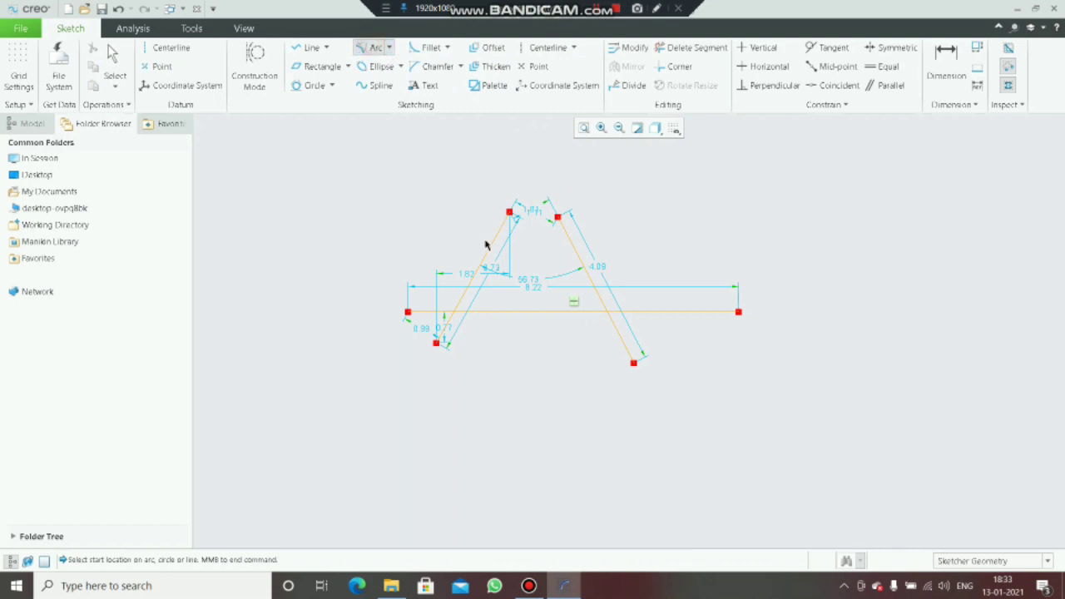
{"action": "left_click", "coordinate": [489, 255]}
{"action": "left_click", "coordinate": [523, 312]}
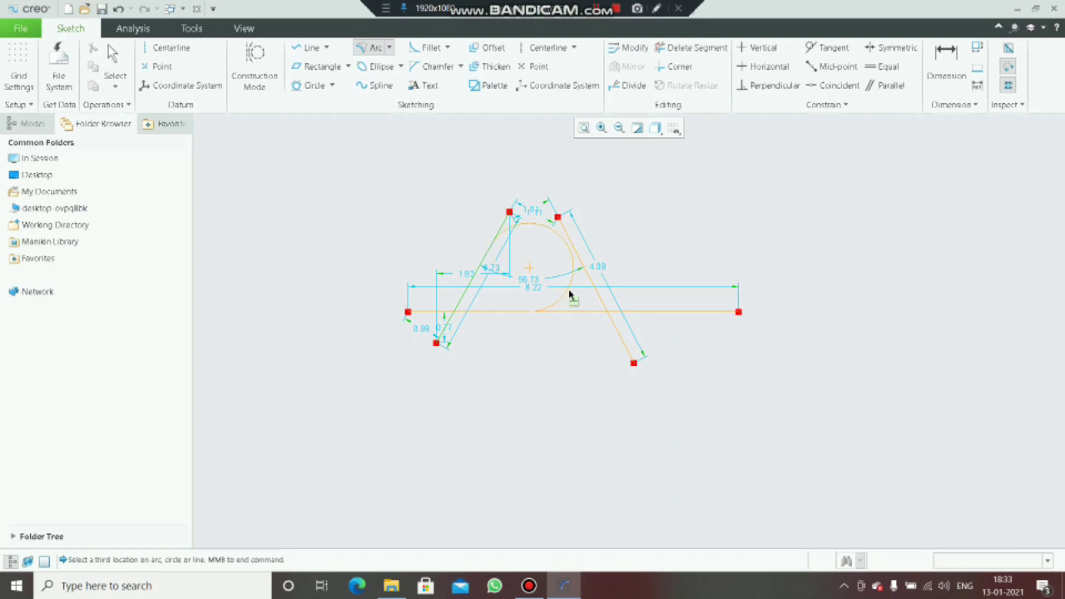
{"action": "left_click", "coordinate": [571, 249]}
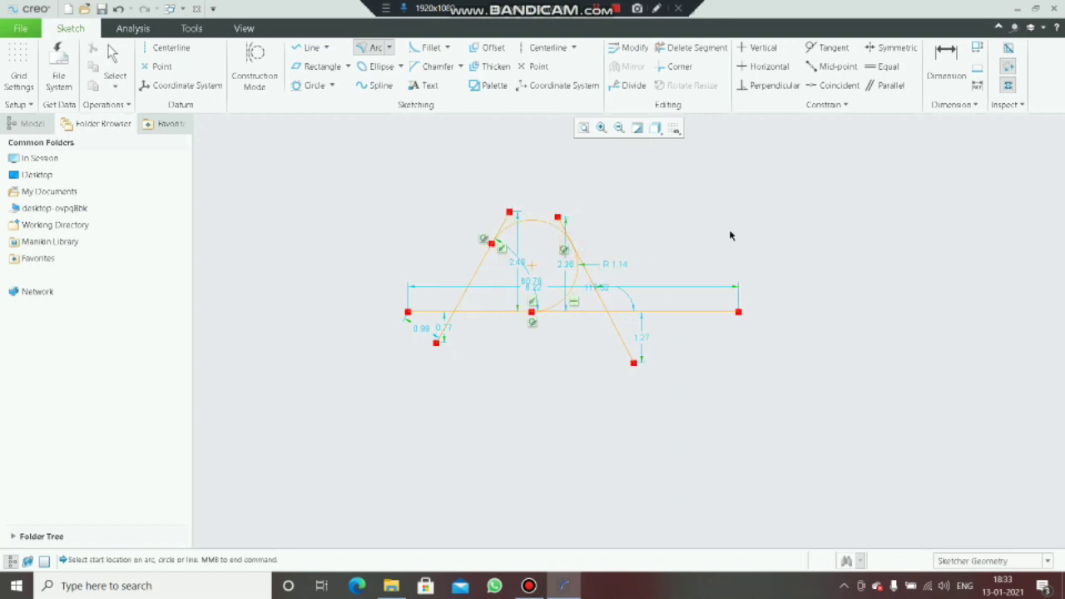
{"action": "middle_click", "coordinate": [730, 233]}
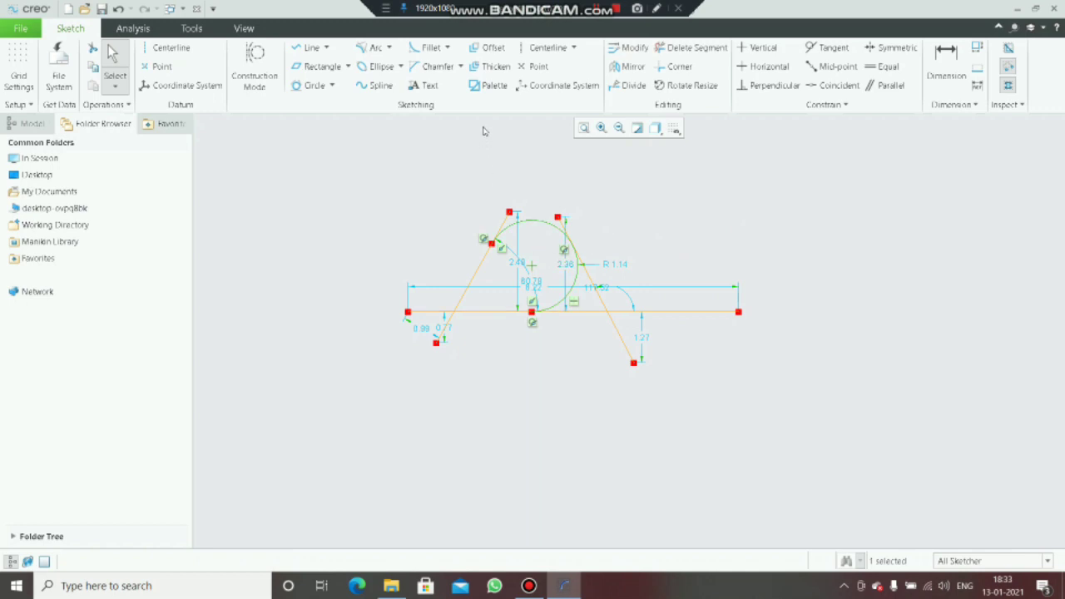
{"action": "scroll", "coordinate": [575, 227], "scroll_direction": "up", "scroll_amount": 3}
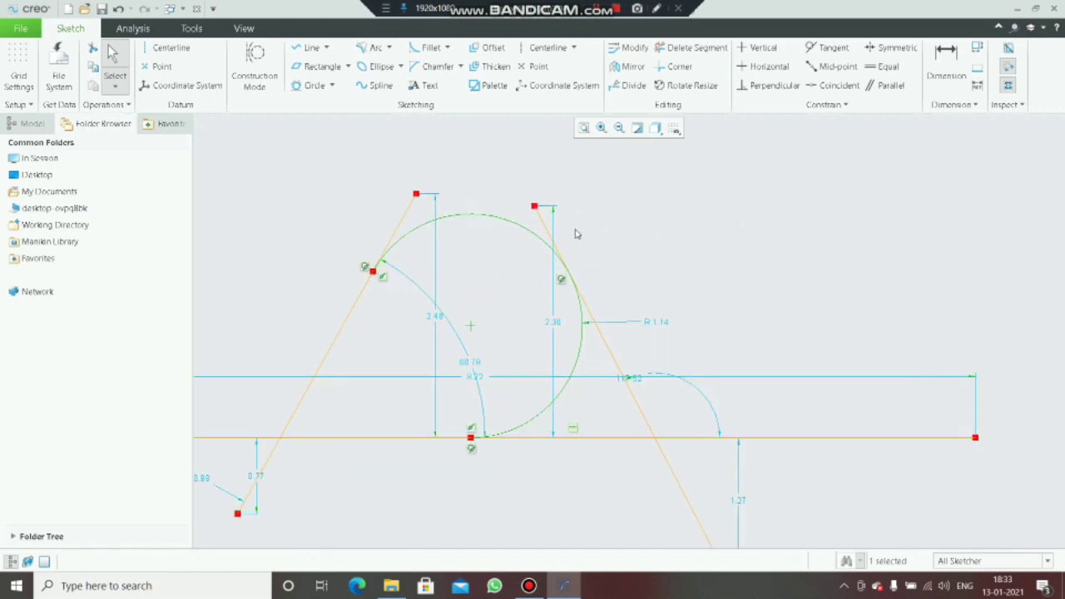
{"action": "scroll", "coordinate": [574, 233], "scroll_direction": "down", "scroll_amount": 3}
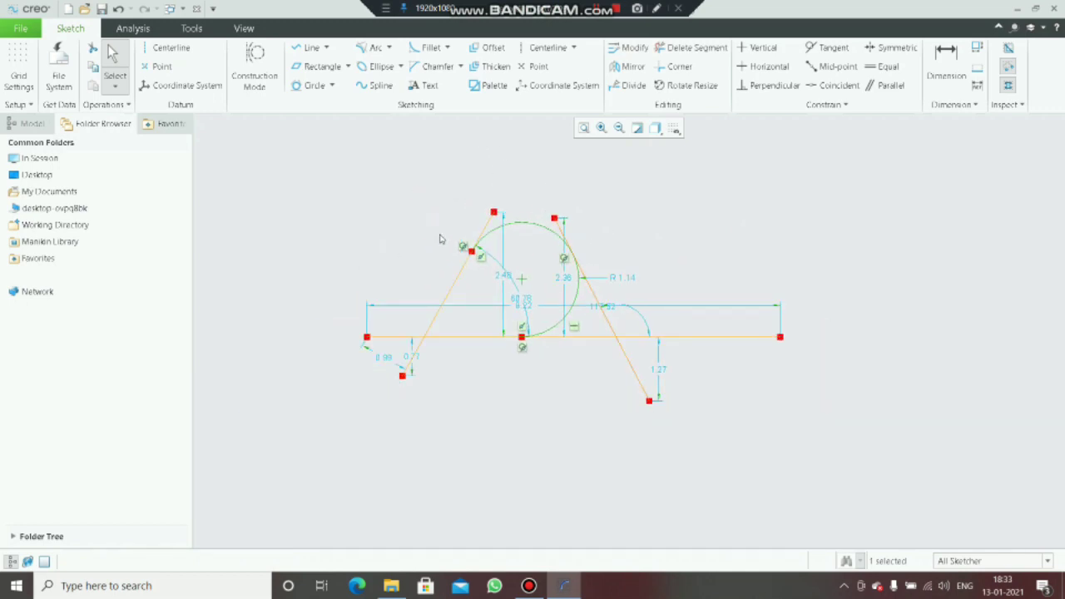
Box-select and delete all lines, the arc and dimensions, emptying the sketch.
{"action": "left_click_drag", "start_coordinate": [324, 188], "coordinate": [729, 408]}
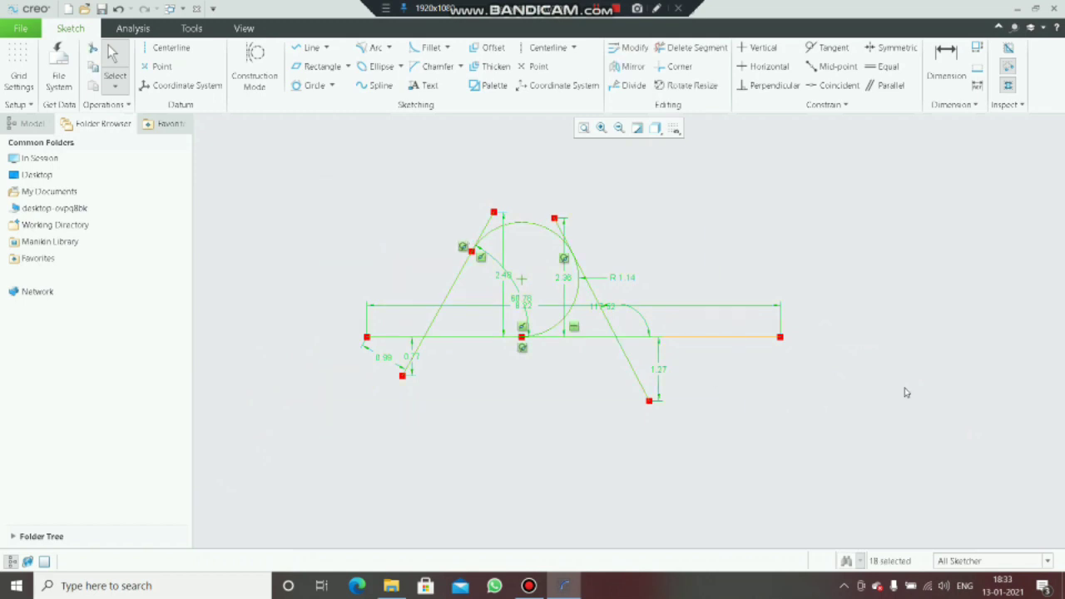
{"action": "key", "text": "Delete"}
{"action": "left_click_drag", "start_coordinate": [290, 186], "coordinate": [987, 439]}
{"action": "key", "text": "Delete"}
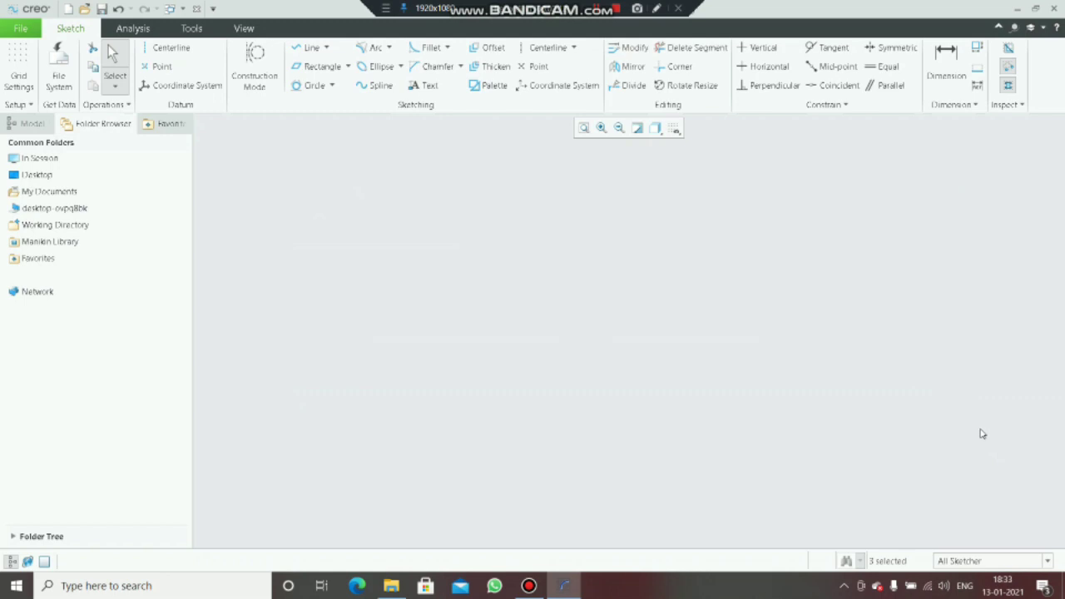
{"action": "left_click", "coordinate": [389, 48]}
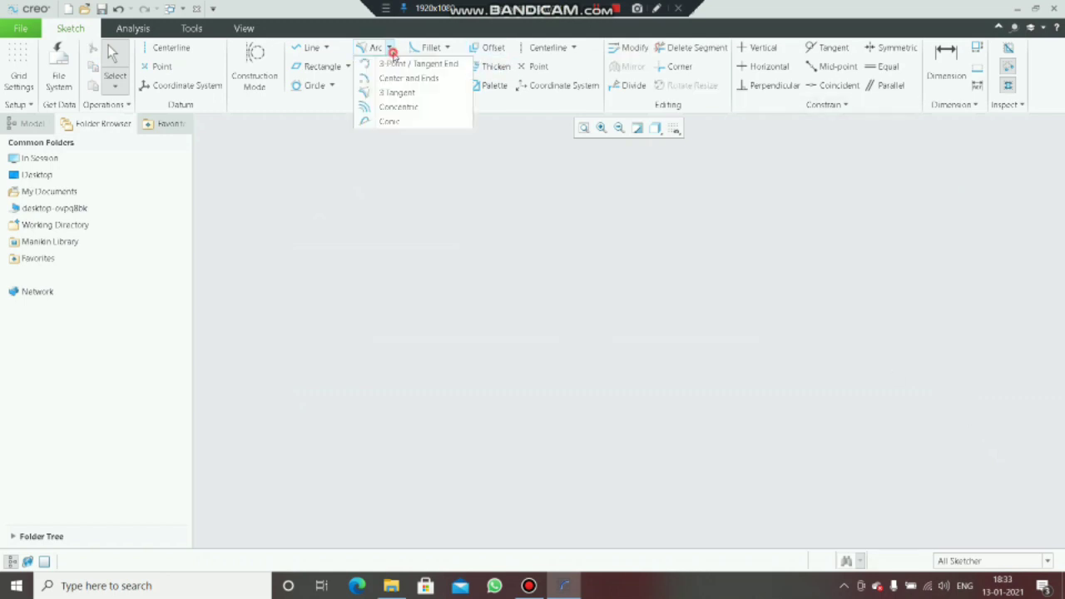
Draw a centre-and-point circle in the middle of the canvas.
{"action": "left_click", "coordinate": [392, 107]}
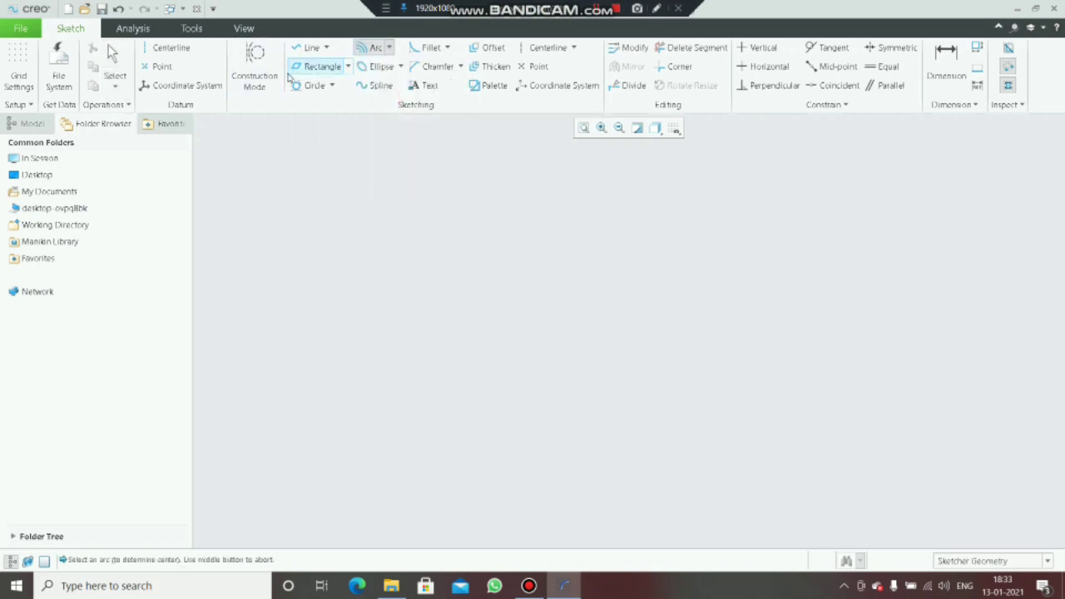
{"action": "left_click", "coordinate": [331, 85]}
{"action": "left_click", "coordinate": [342, 100]}
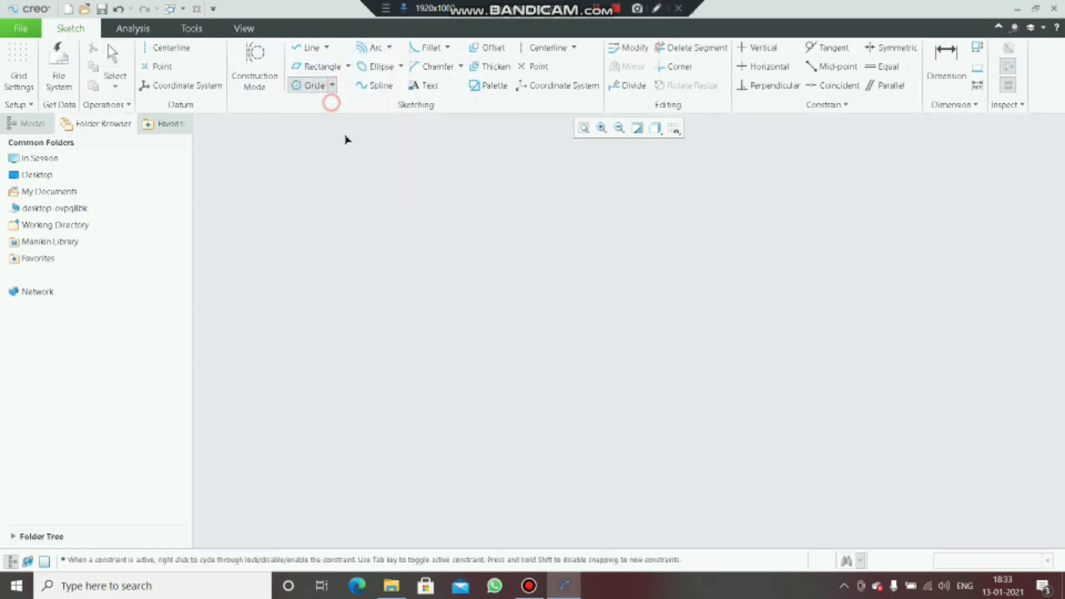
{"action": "left_click", "coordinate": [512, 313]}
{"action": "left_click", "coordinate": [593, 358]}
{"action": "middle_click", "coordinate": [731, 320]}
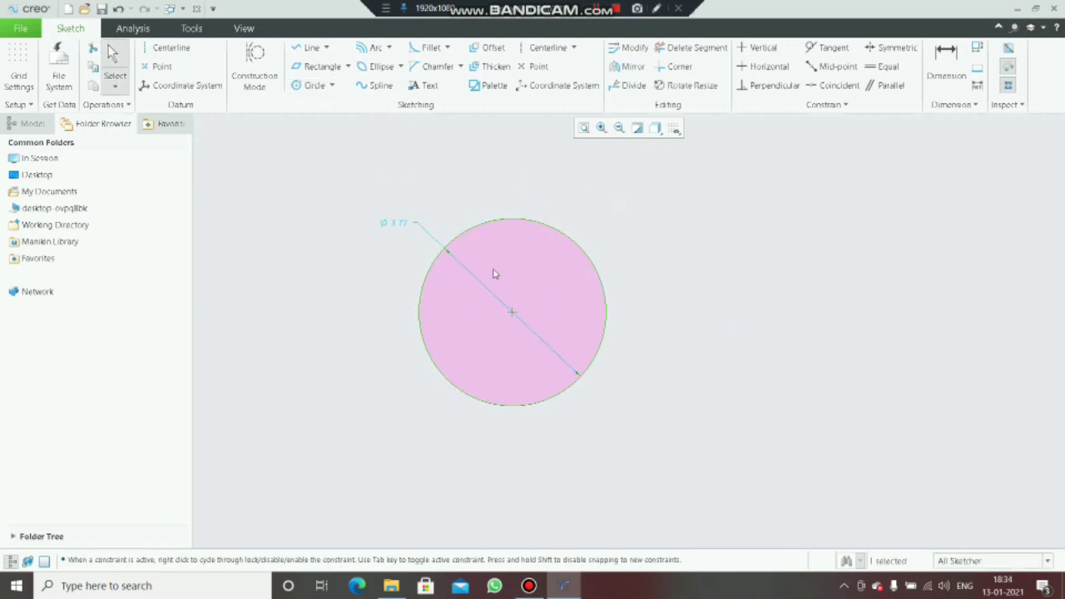
Draw one line crossing through the circle's centre and another from the centre out past its right side.
{"action": "left_click", "coordinate": [309, 47]}
{"action": "left_click", "coordinate": [455, 204]}
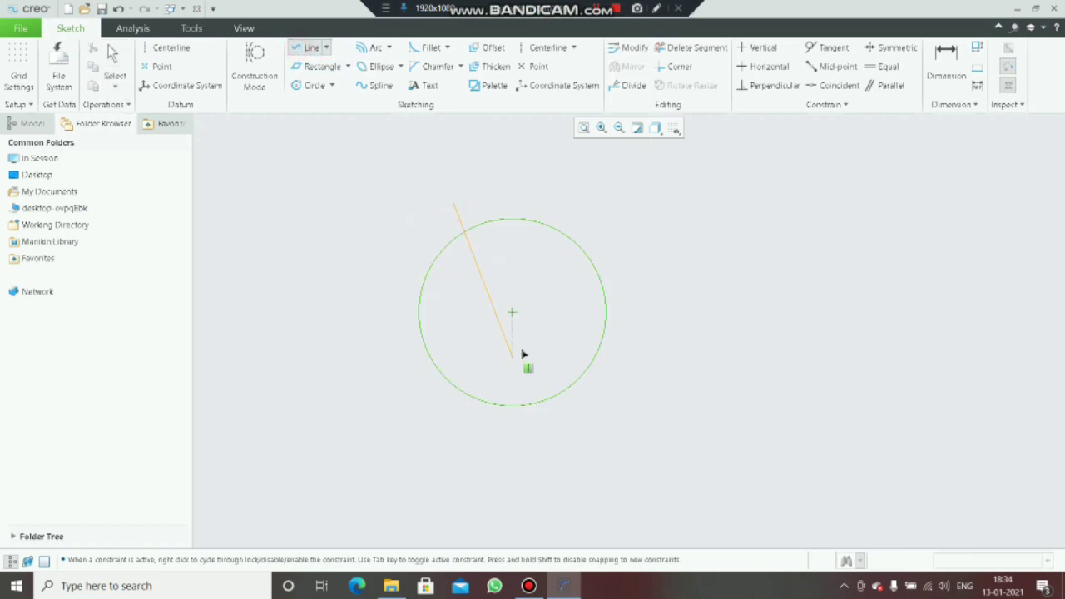
{"action": "left_click", "coordinate": [558, 393]}
{"action": "middle_click", "coordinate": [619, 382]}
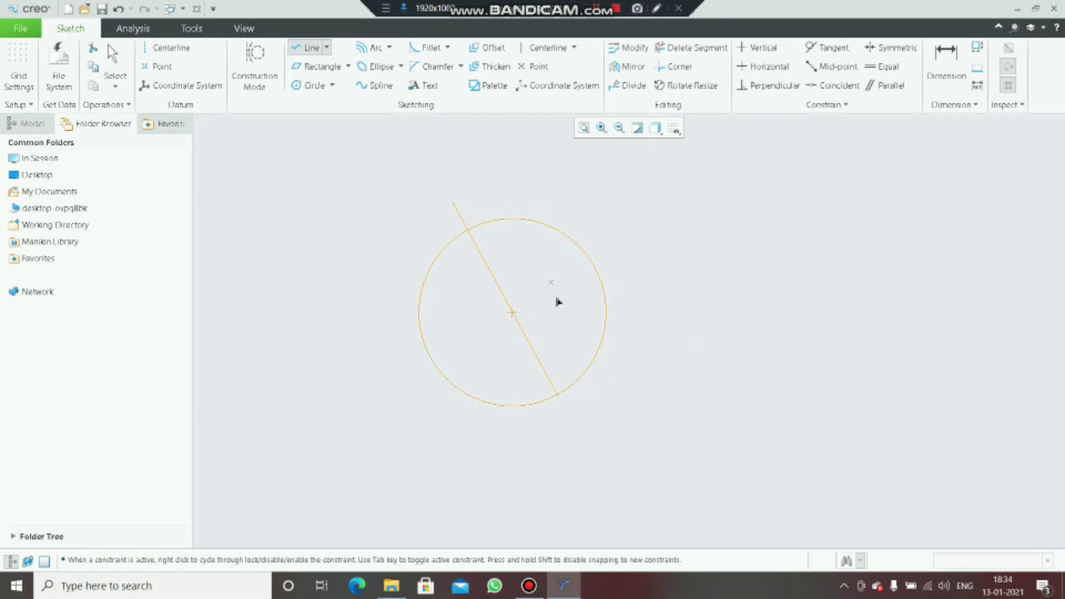
{"action": "left_click", "coordinate": [513, 313]}
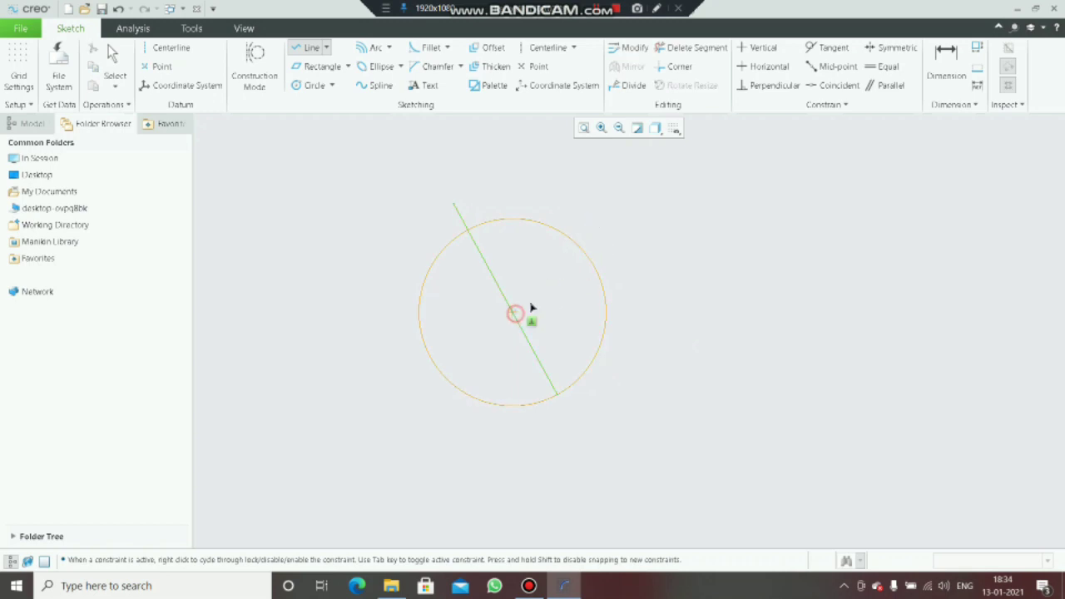
{"action": "left_click", "coordinate": [680, 263]}
{"action": "middle_click", "coordinate": [684, 271]}
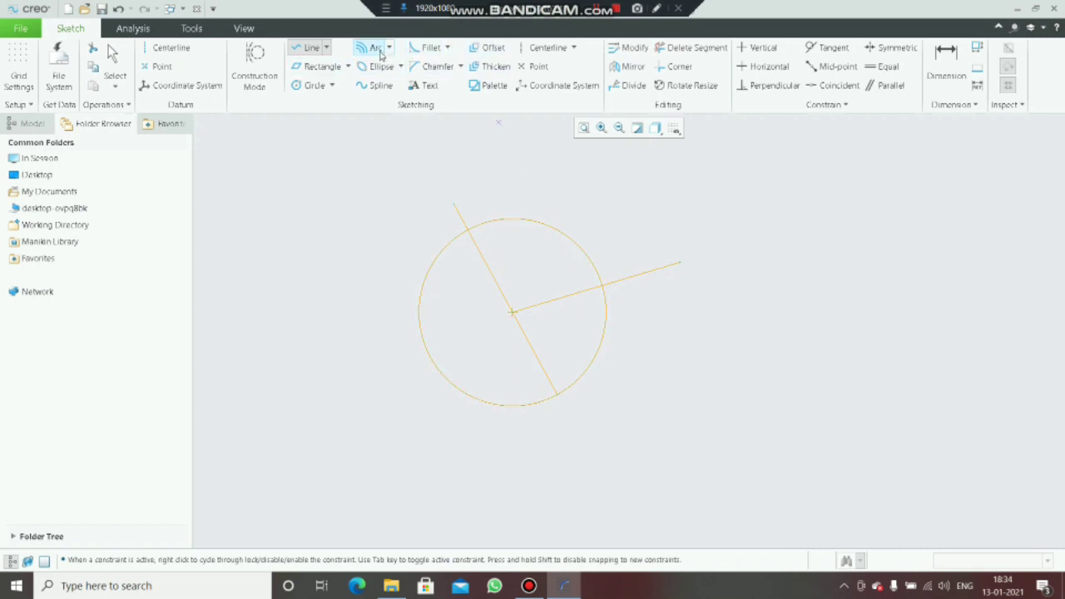
Draw an R 1.37 concentric arc inside the circle, spanning from the crossing line to the lower line.
{"action": "left_click", "coordinate": [371, 50]}
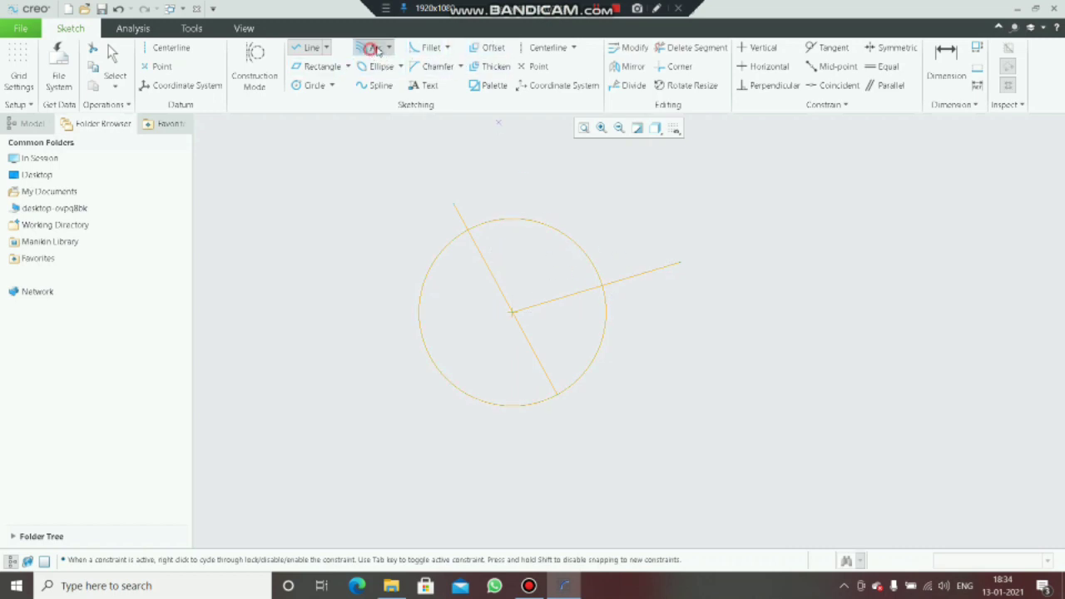
{"action": "left_click", "coordinate": [561, 238]}
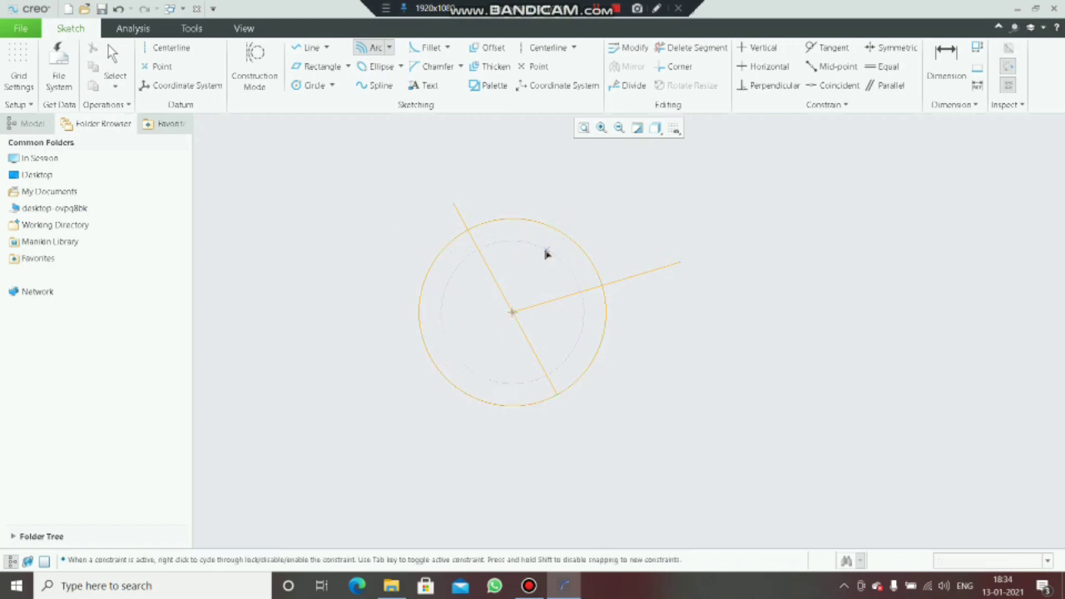
{"action": "left_click", "coordinate": [481, 253]}
{"action": "left_click", "coordinate": [548, 375]}
{"action": "middle_click", "coordinate": [802, 360]}
{"action": "scroll", "coordinate": [490, 316], "scroll_direction": "up", "scroll_amount": 2}
{"action": "scroll", "coordinate": [458, 287], "scroll_direction": "down", "scroll_amount": 3}
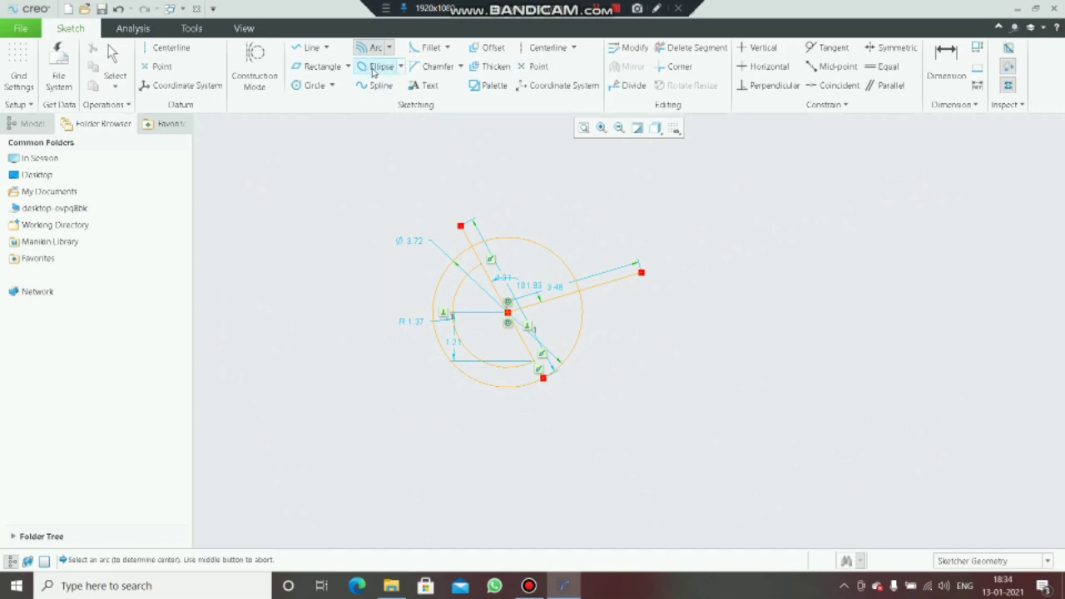
Draw a tilted axis-ends ellipse to the right of the circle.
{"action": "left_click", "coordinate": [402, 67]}
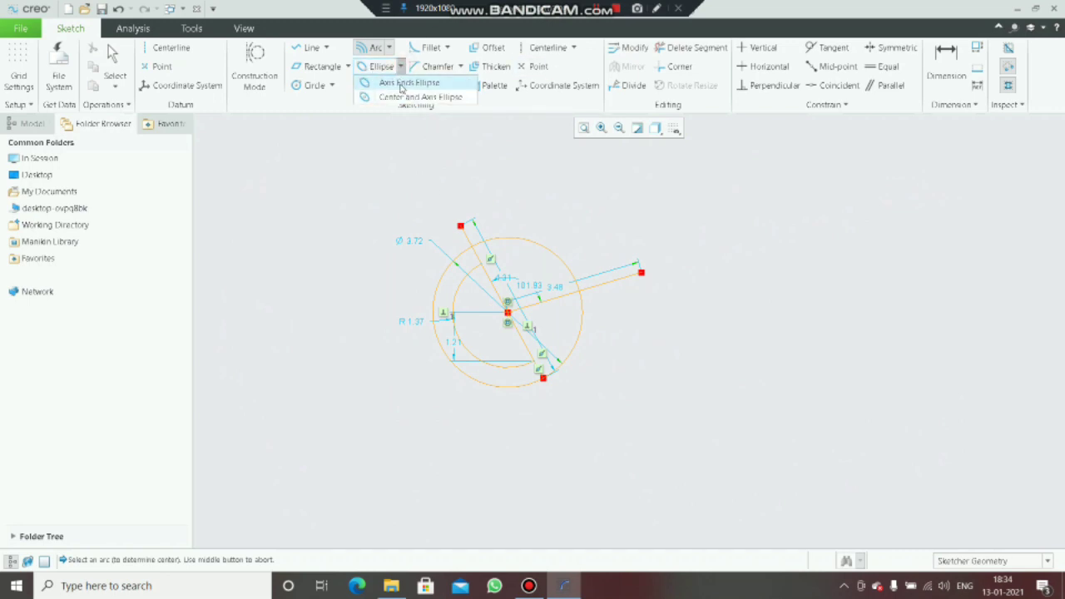
{"action": "left_click", "coordinate": [403, 83]}
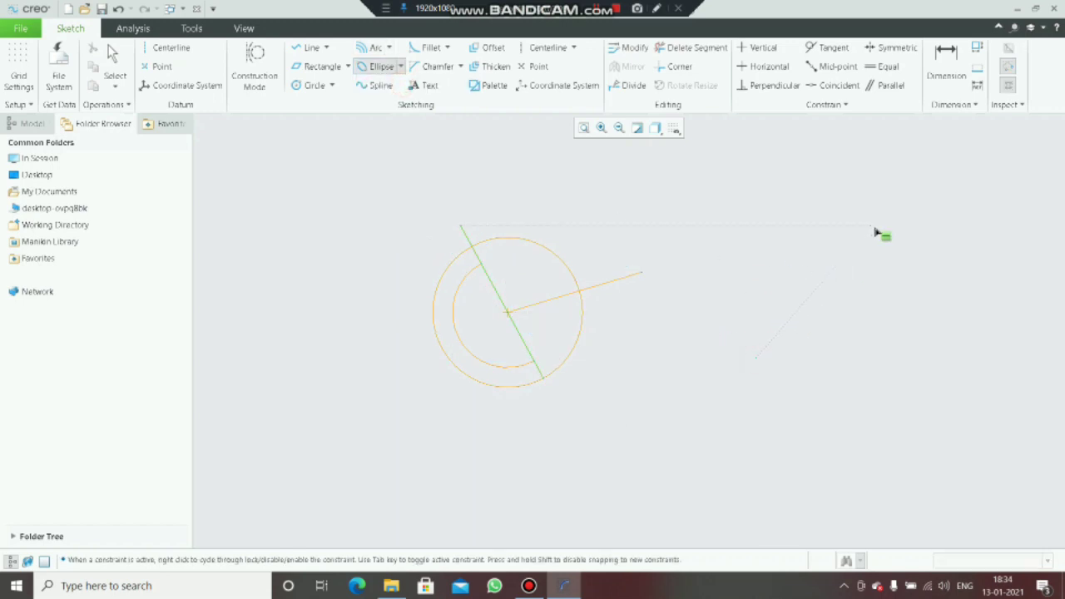
{"action": "left_click", "coordinate": [876, 252]}
{"action": "left_click", "coordinate": [735, 207]}
{"action": "middle_click", "coordinate": [859, 303]}
{"action": "scroll", "coordinate": [821, 345], "scroll_direction": "up", "scroll_amount": 3}
{"action": "scroll", "coordinate": [822, 345], "scroll_direction": "down", "scroll_amount": 3}
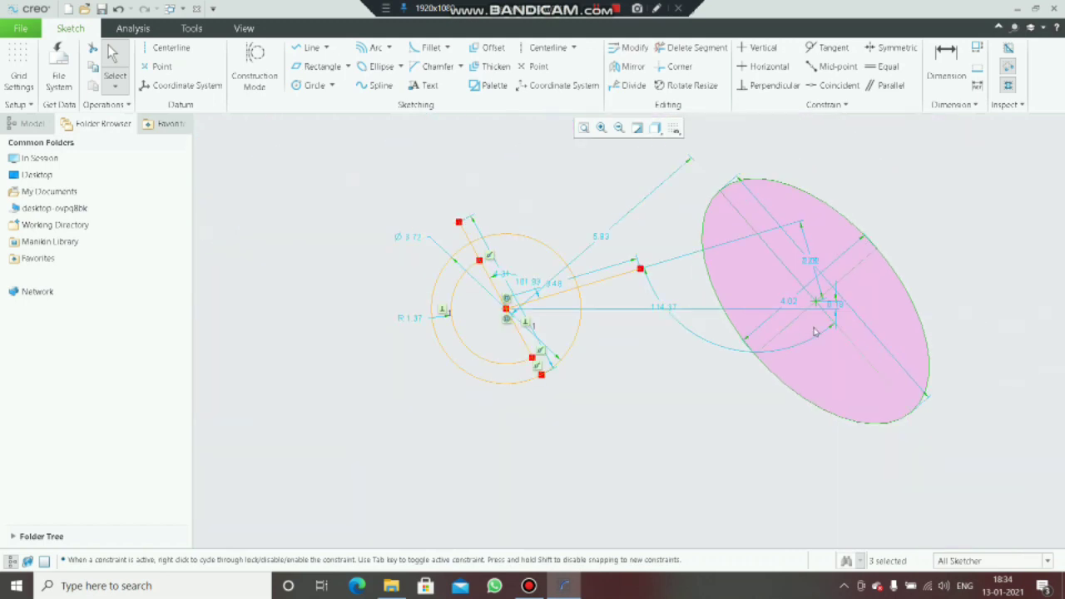
Change the circle's diameter from Ø3.72 to 4.00.
{"action": "double_click", "coordinate": [406, 238]}
{"action": "type", "text": "4"}
{"action": "key", "text": "Return"}
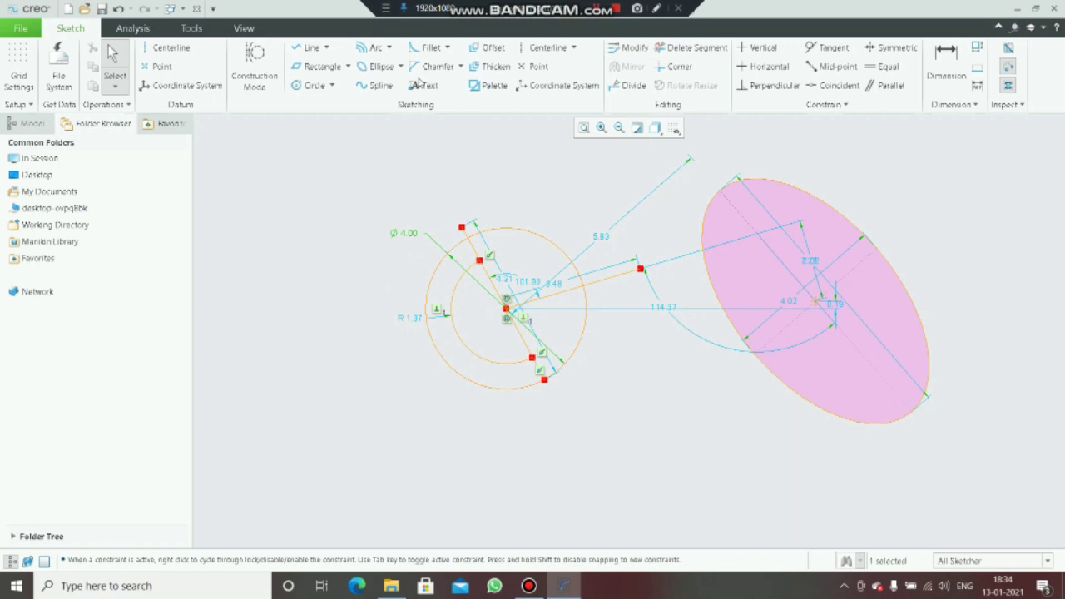
{"action": "left_click", "coordinate": [400, 66]}
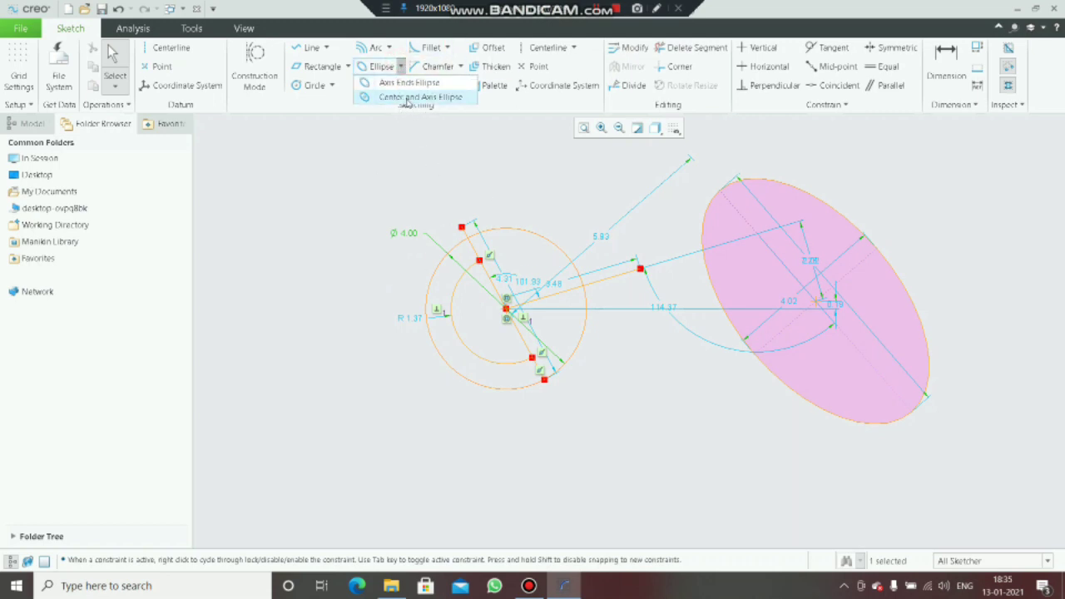
Draw an upright centre-and-axis ellipse to the left of the circle.
{"action": "left_click", "coordinate": [407, 97]}
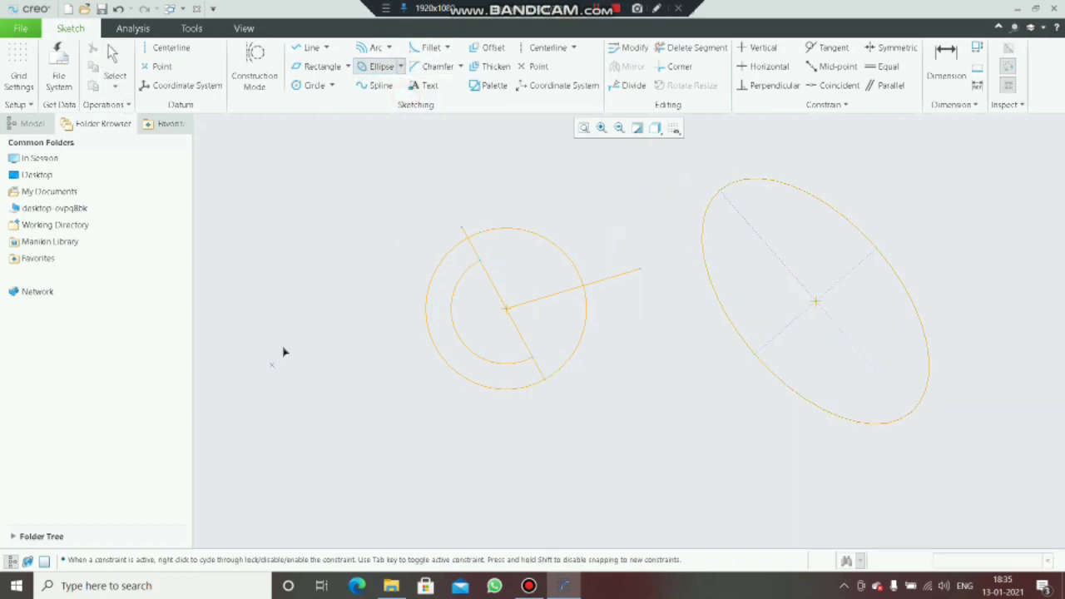
{"action": "left_click", "coordinate": [304, 310]}
{"action": "left_click", "coordinate": [302, 209]}
{"action": "left_click", "coordinate": [351, 237]}
{"action": "middle_click", "coordinate": [444, 240]}
Select every entity in the sketch and delete it.
{"action": "left_click", "coordinate": [248, 195]}
{"action": "left_click_drag", "start_coordinate": [941, 216], "coordinate": [1032, 417]}
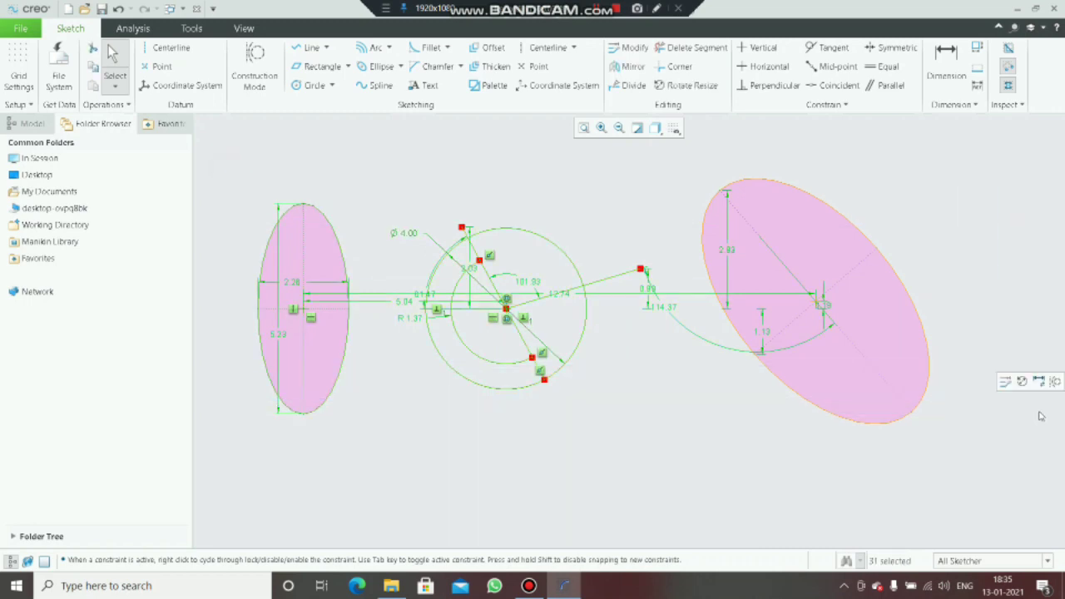
{"action": "key", "text": "Delete"}
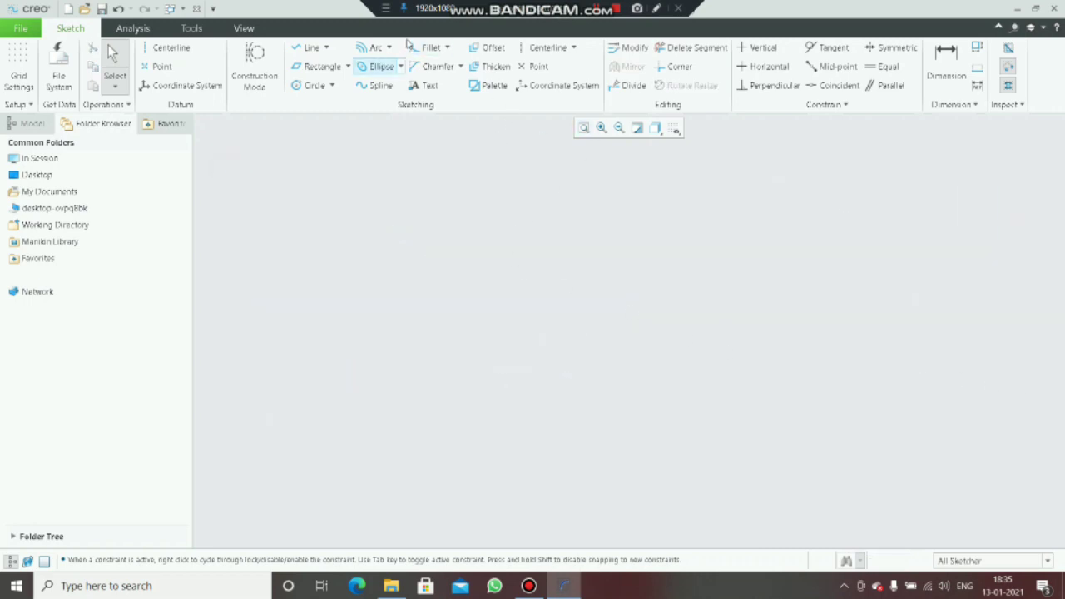
Draw two separate lines: a short one at left and a slanted one toward lower right.
{"action": "left_click", "coordinate": [380, 86]}
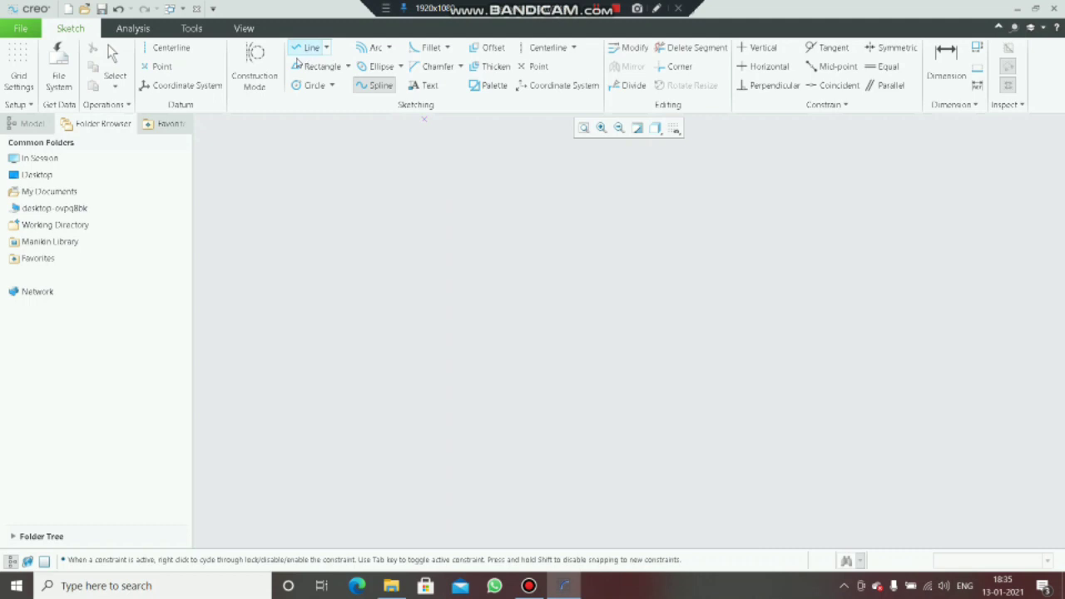
{"action": "left_click", "coordinate": [309, 47]}
{"action": "left_click", "coordinate": [350, 283]}
{"action": "middle_click", "coordinate": [426, 294]}
{"action": "left_click", "coordinate": [595, 274]}
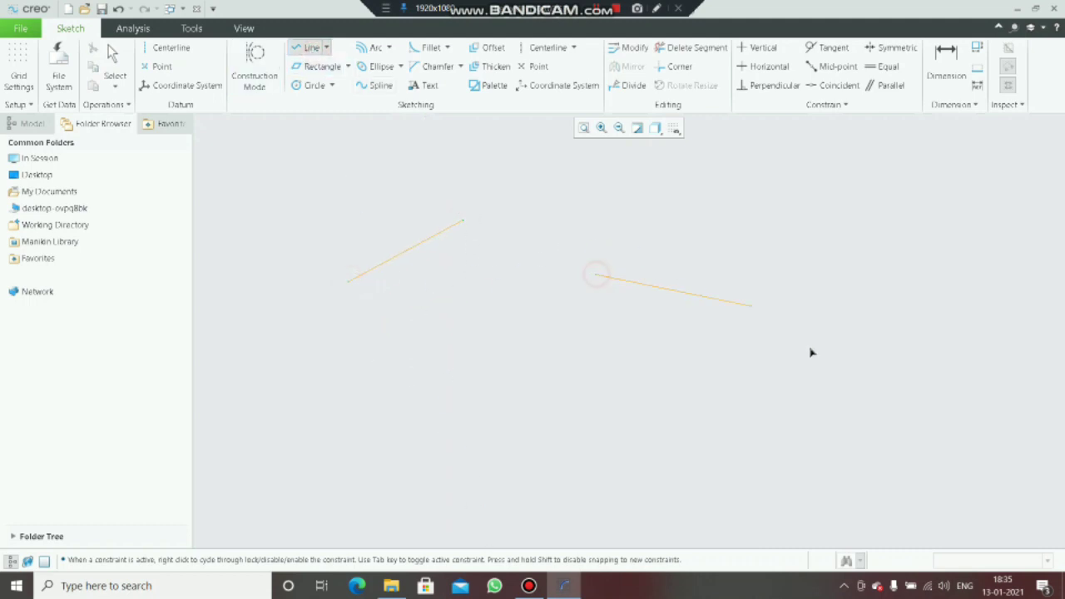
{"action": "left_click", "coordinate": [820, 402]}
{"action": "middle_click", "coordinate": [819, 401]}
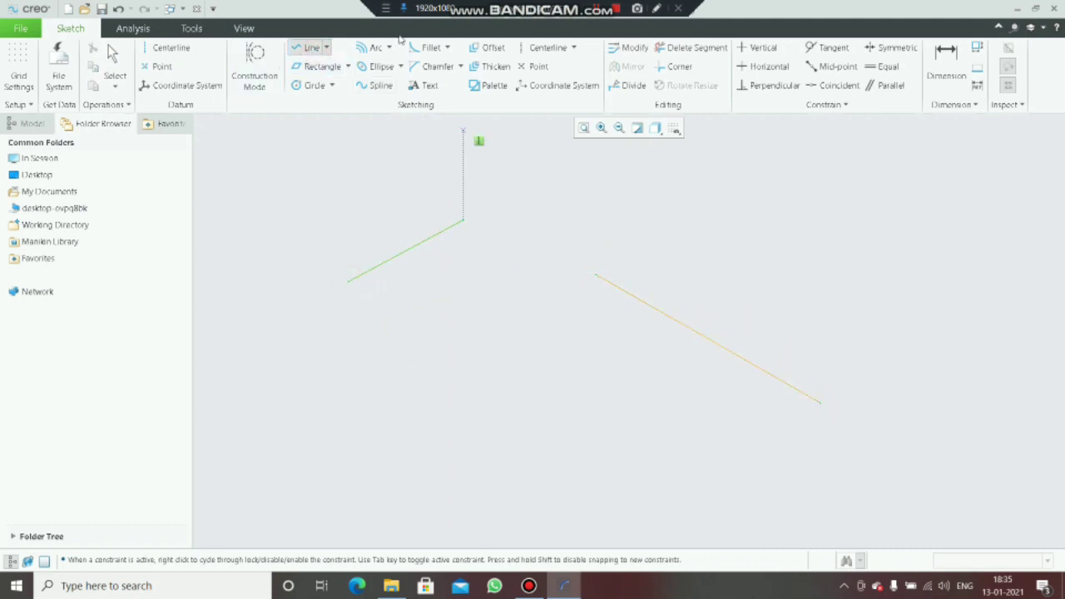
Connect the two lines' ends with a spline passing through a raised peak point.
{"action": "left_click", "coordinate": [376, 86]}
{"action": "left_click", "coordinate": [464, 222]}
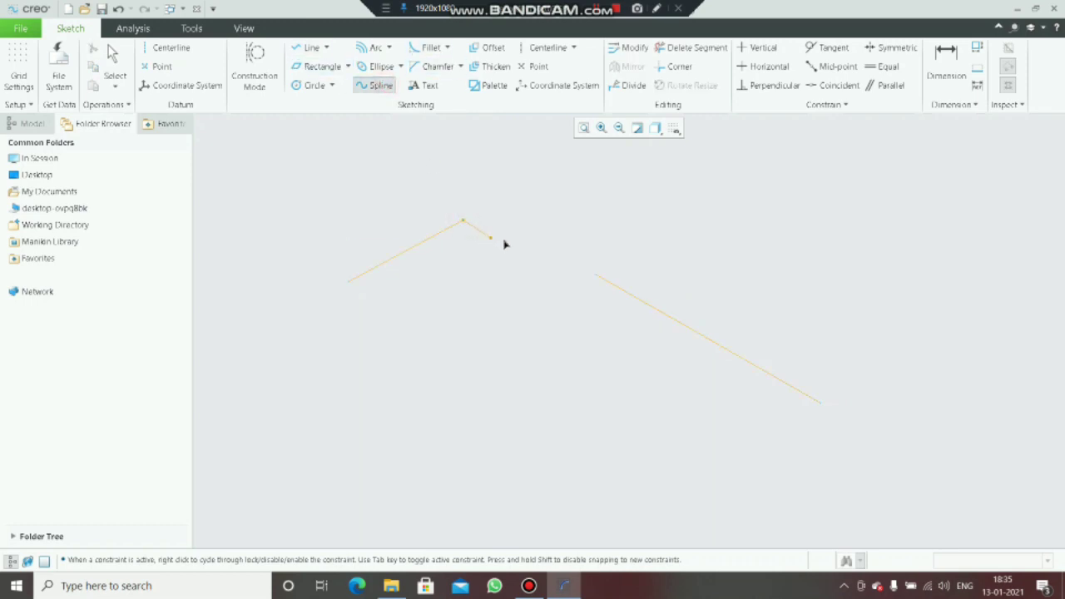
{"action": "left_click", "coordinate": [525, 201]}
{"action": "left_click", "coordinate": [594, 274]}
{"action": "middle_click", "coordinate": [724, 205]}
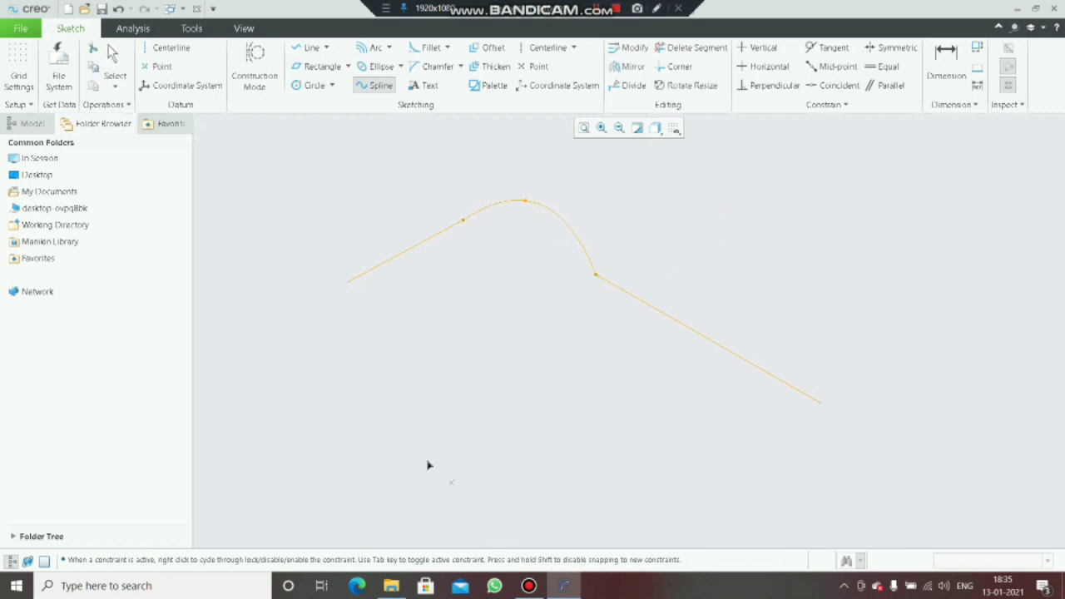
Draw a second free four-point arching spline below the lines.
{"action": "left_click", "coordinate": [369, 444]}
{"action": "left_click", "coordinate": [426, 377]}
{"action": "left_click", "coordinate": [607, 455]}
{"action": "left_click", "coordinate": [752, 463]}
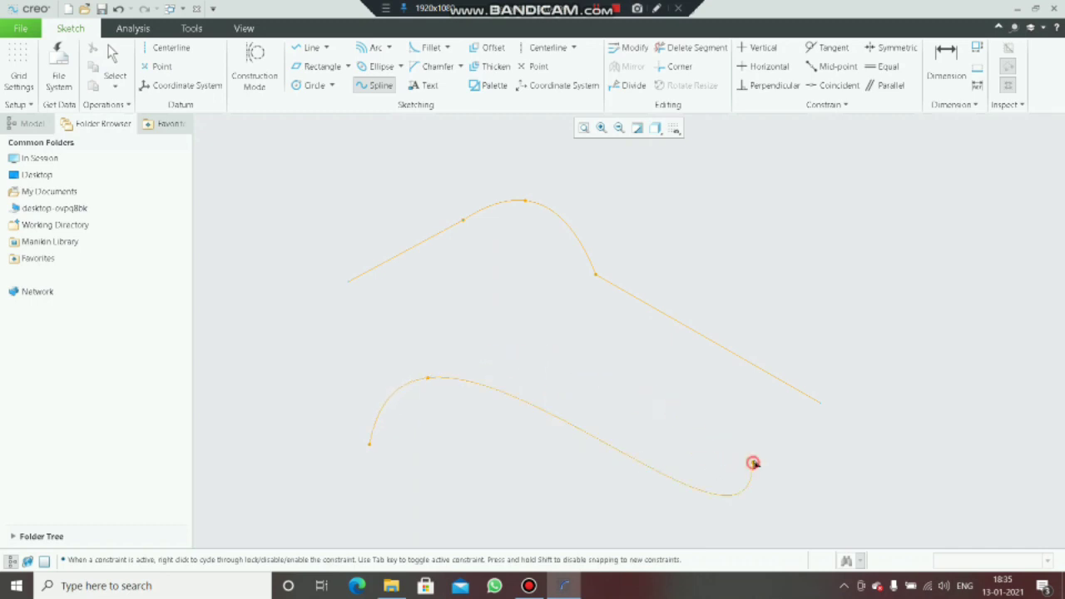
{"action": "middle_click", "coordinate": [953, 441]}
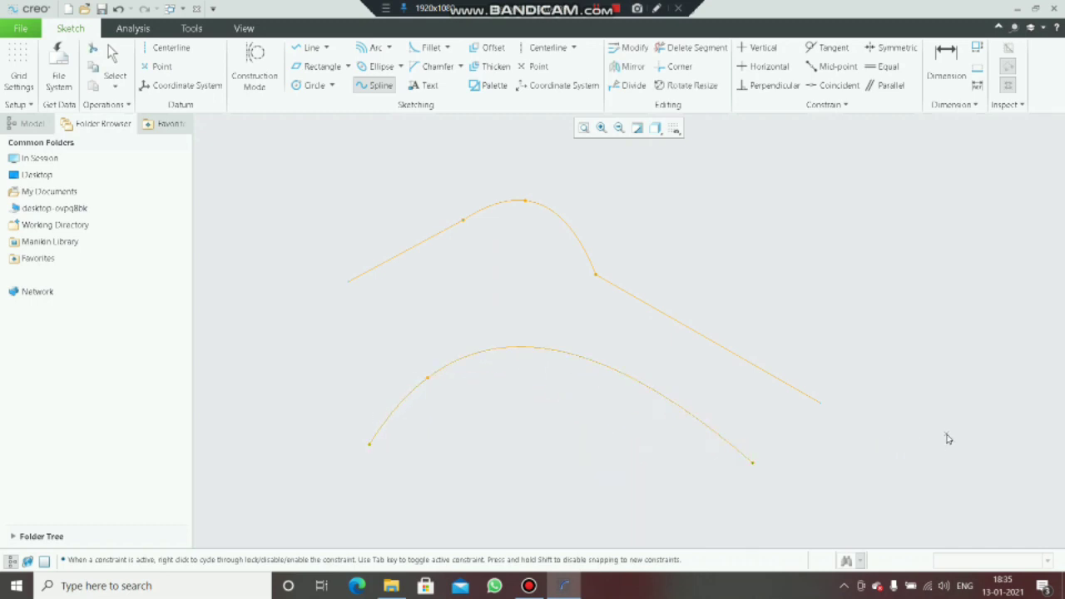
Exit the spline tool, box-select both slanted lines and both splines, and delete them.
{"action": "middle_click", "coordinate": [946, 437]}
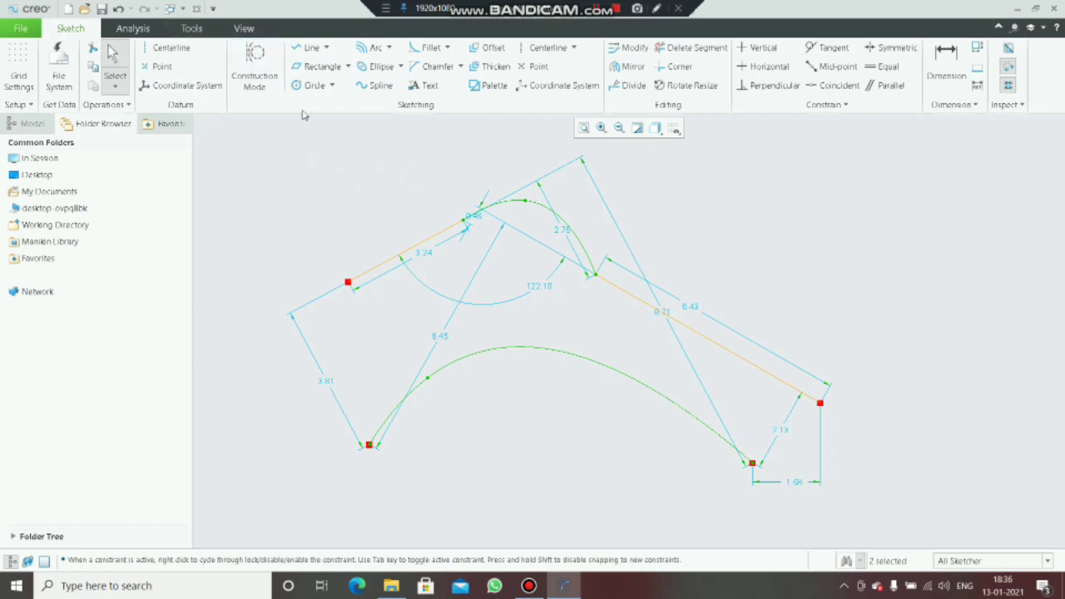
{"action": "key", "text": "Escape"}
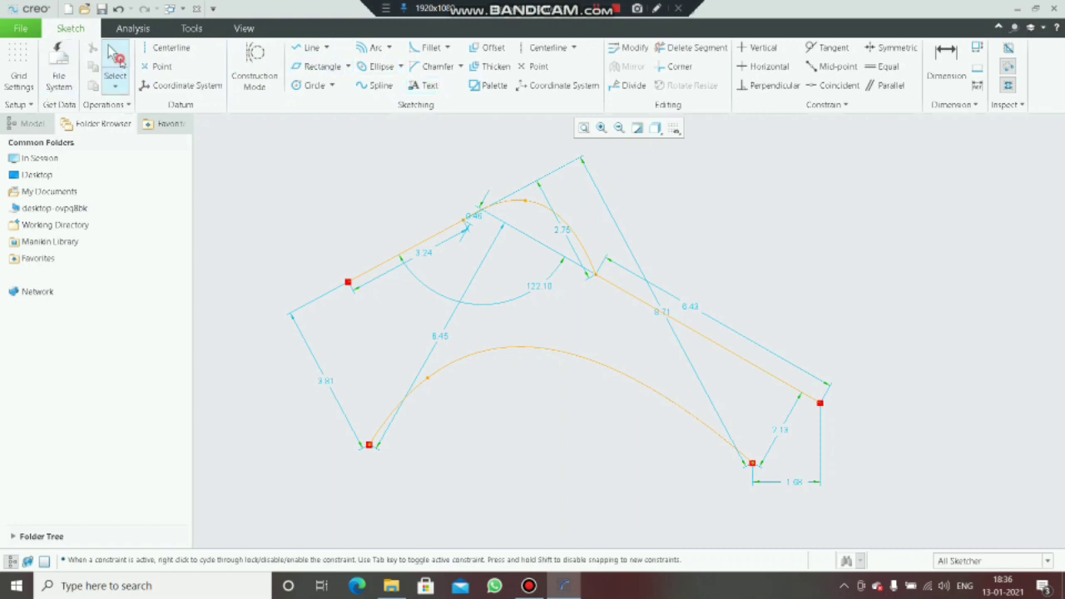
{"action": "mouse_move", "coordinate": [313, 135]}
{"action": "left_mouse_down"}
{"action": "mouse_move", "coordinate": [796, 467]}
{"action": "mouse_move", "coordinate": [847, 466]}
{"action": "left_mouse_up"}
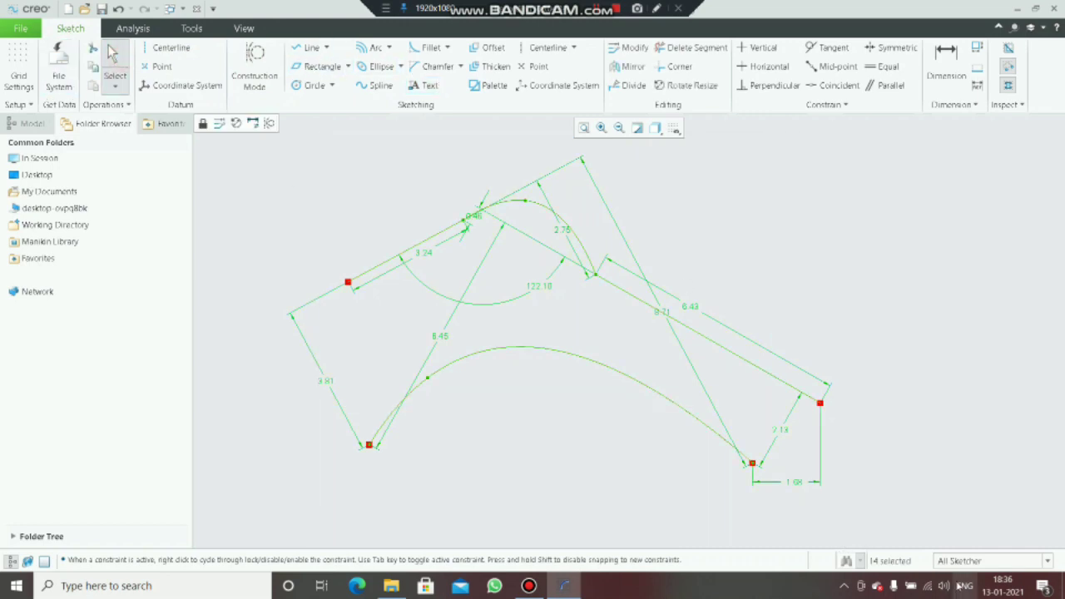
{"action": "key", "text": "Delete"}
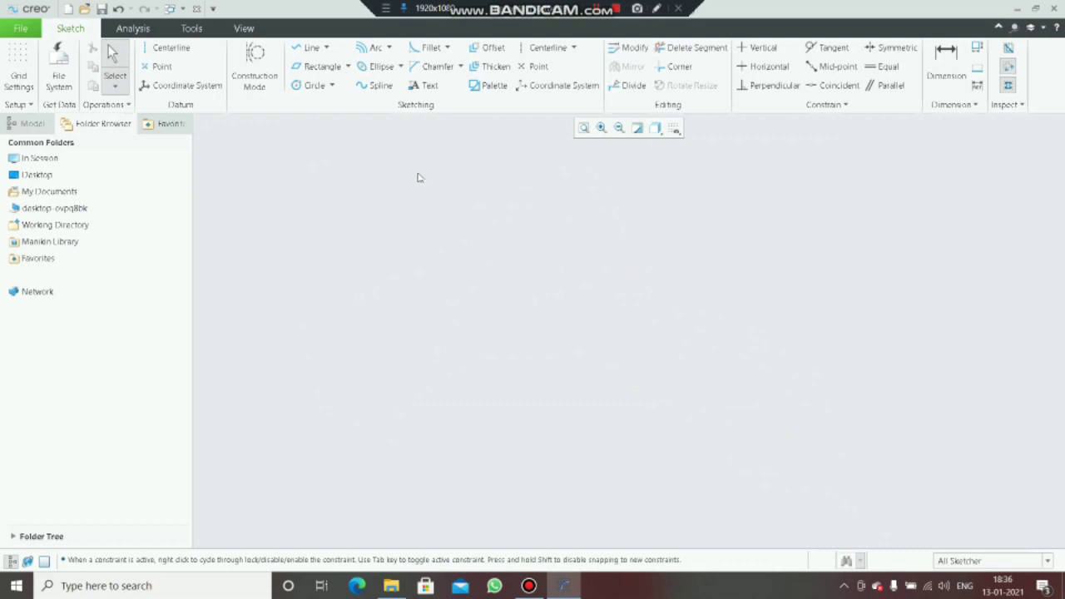